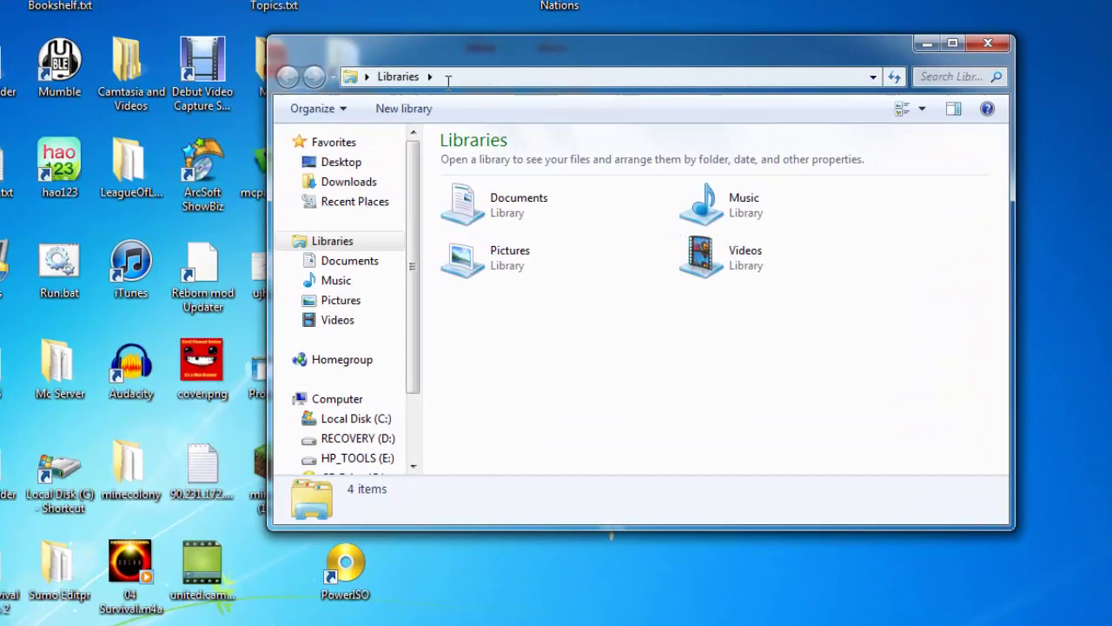
# Go to the %appdata% folder and open the bin folder inside .minecraft.
pyautogui.click(490, 162)
pyautogui.write('%appdat')
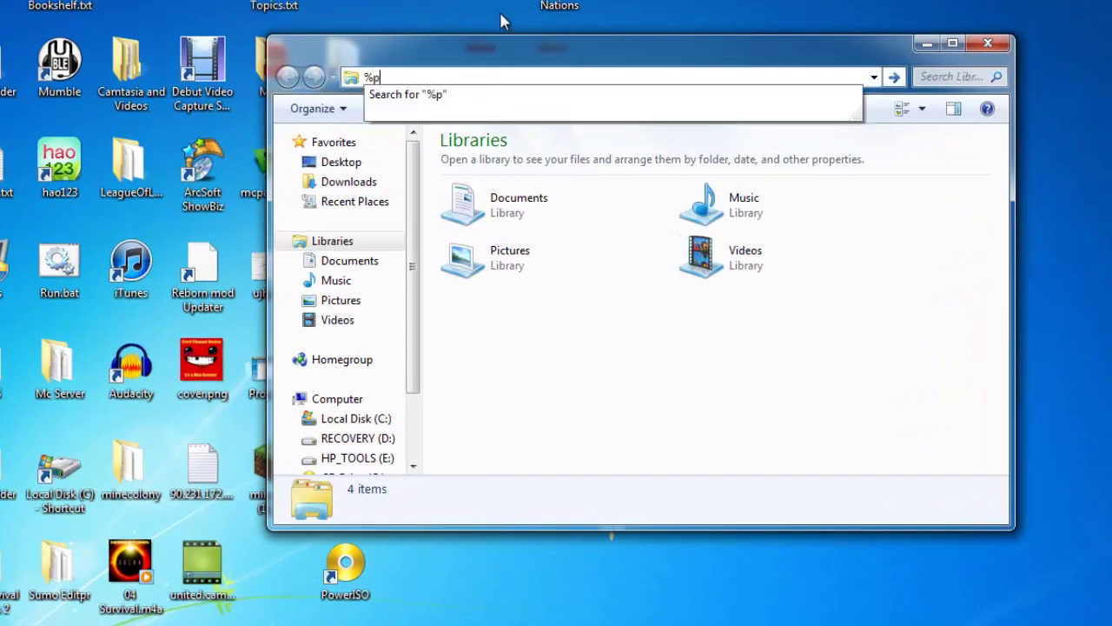
pyautogui.write('a%')
pyautogui.press('Return')
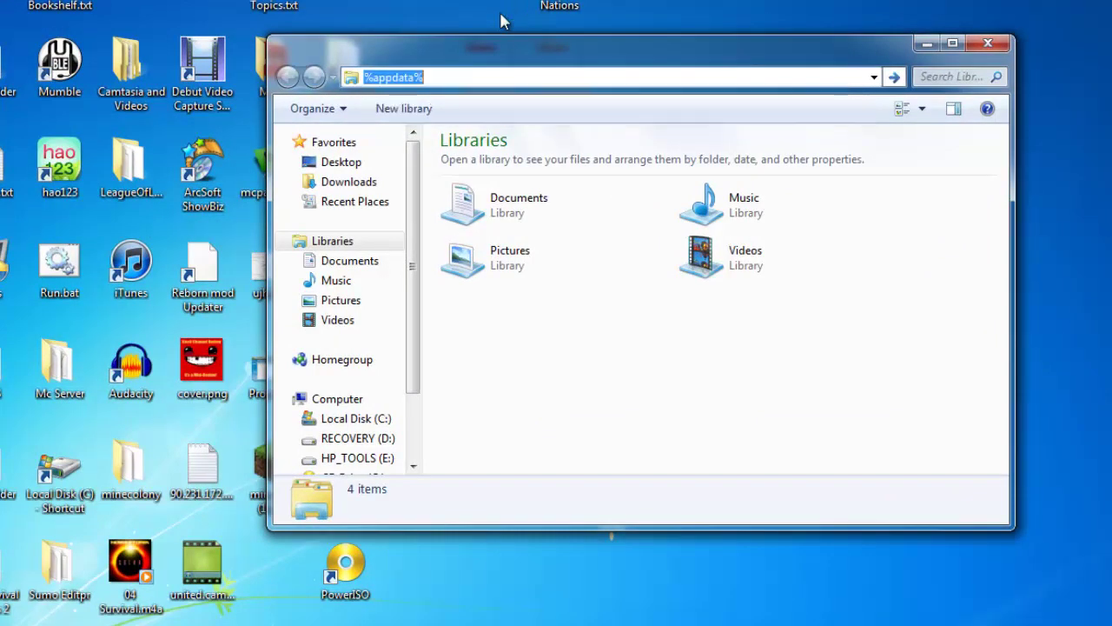
pyautogui.doubleClick(478, 163)
pyautogui.doubleClick(467, 162)
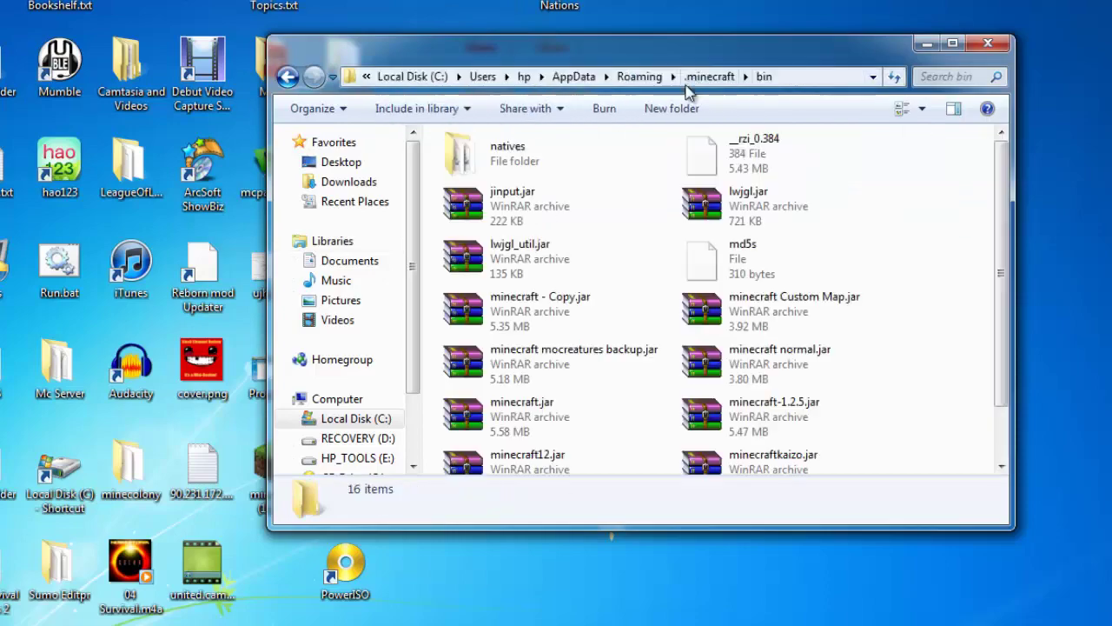
# Make a duplicate of minecraft.jar inside the bin folder.
pyautogui.scroll(-1, 613, 285)
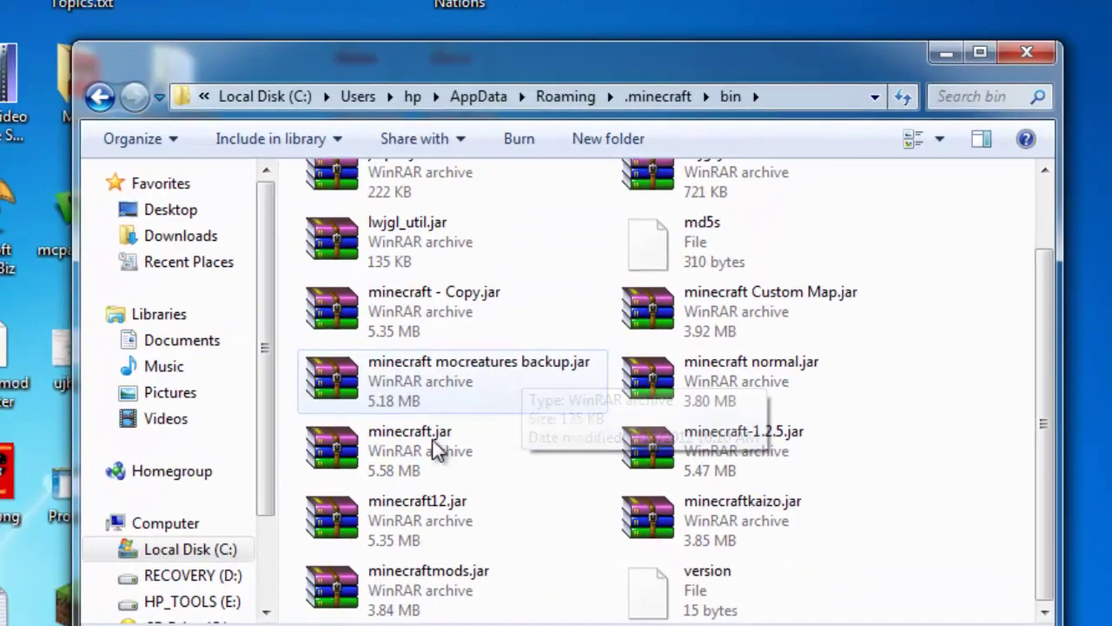
pyautogui.click(590, 352)
pyautogui.scroll(1, 474, 373)
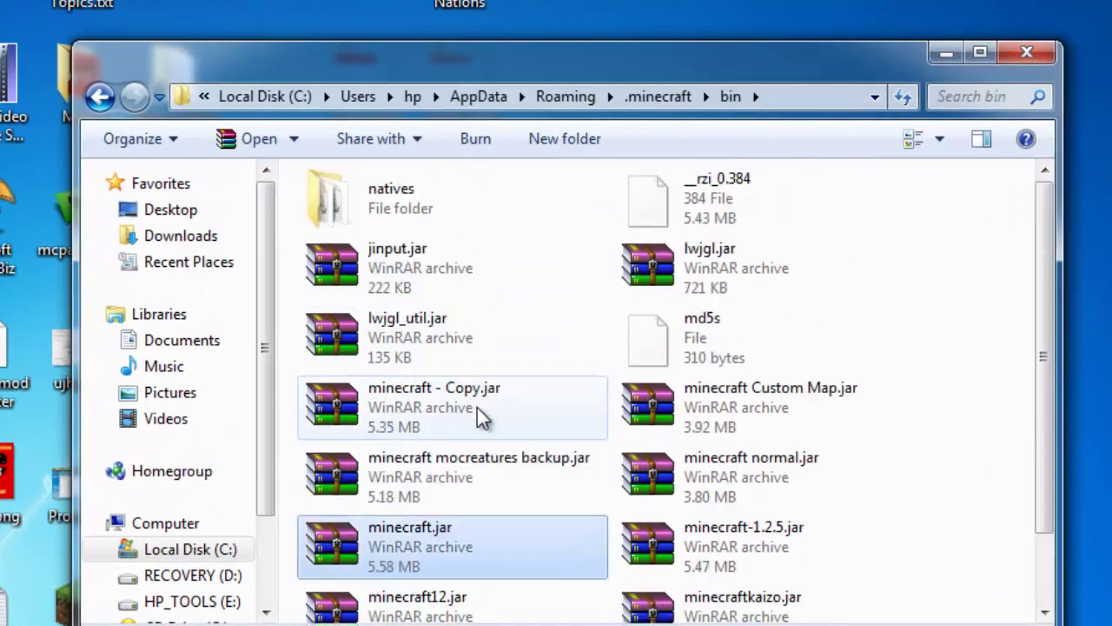
pyautogui.scroll(-1, 1038, 347)
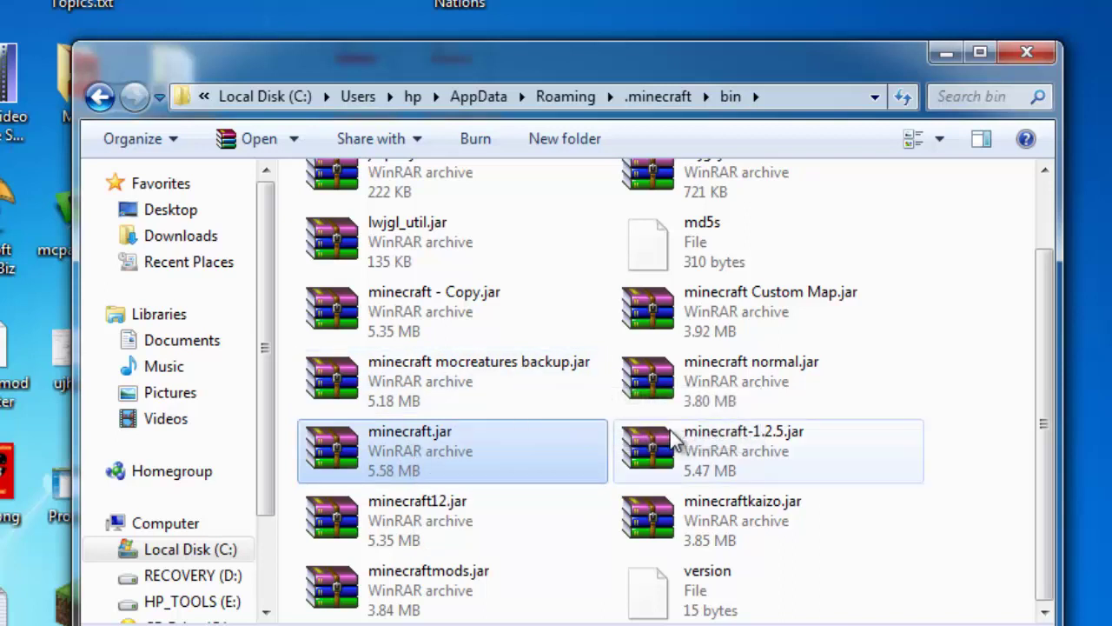
pyautogui.hotkey('ctrl', 'v')
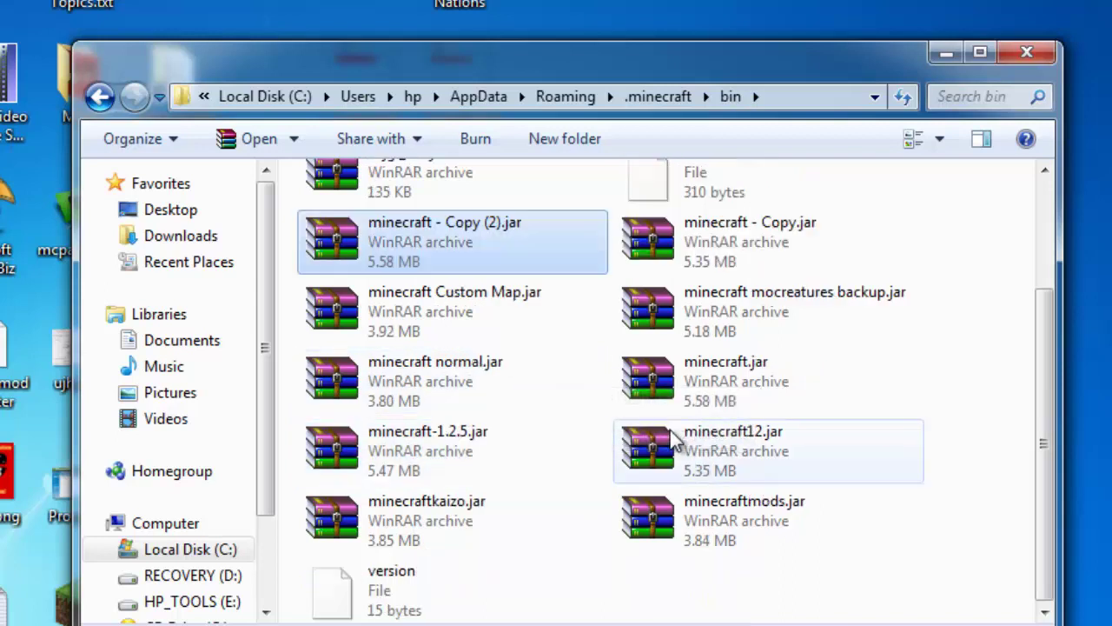
# Rename the duplicated jar file as "minecraft 1.2.5.jar".
pyautogui.click(467, 223)
pyautogui.click(506, 222)
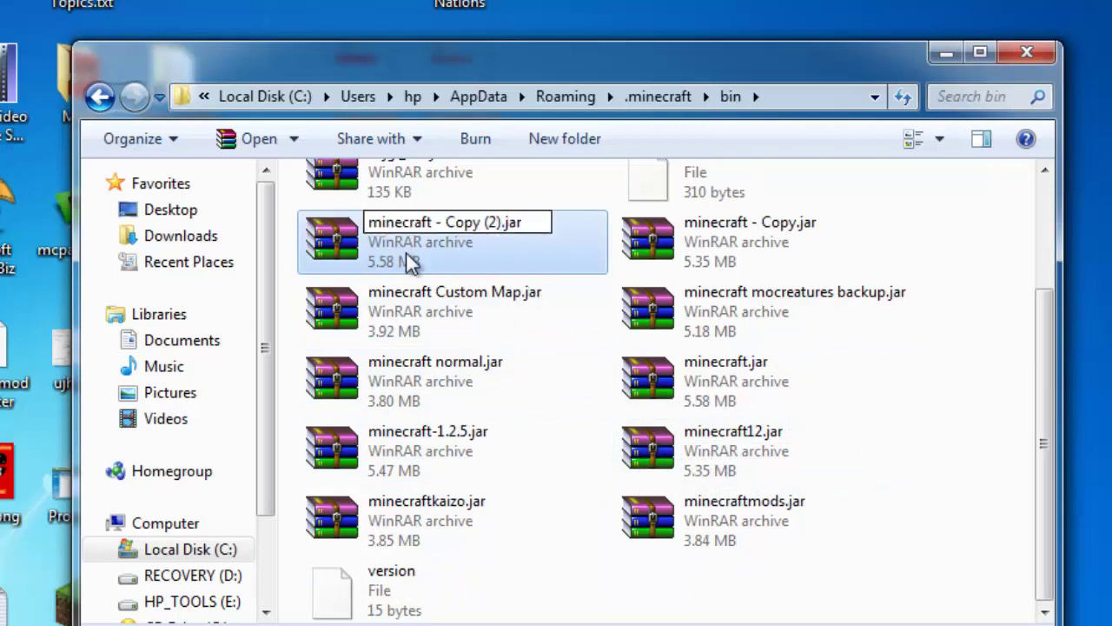
pyautogui.press('BackSpace')
pyautogui.press('BackSpace')
pyautogui.press('BackSpace')
pyautogui.press('BackSpace')
pyautogui.press('BackSpace')
pyautogui.press('BackSpace')
pyautogui.press('BackSpace')
pyautogui.press('BackSpace')
pyautogui.press('BackSpace')
pyautogui.press('BackSpace')
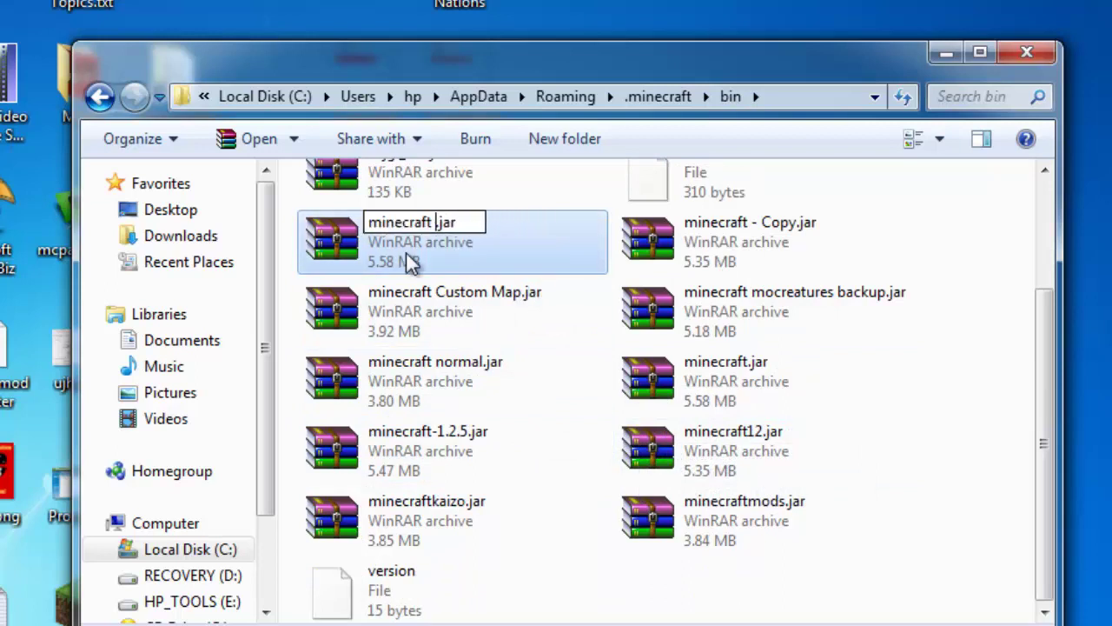
pyautogui.write('1.2.5')
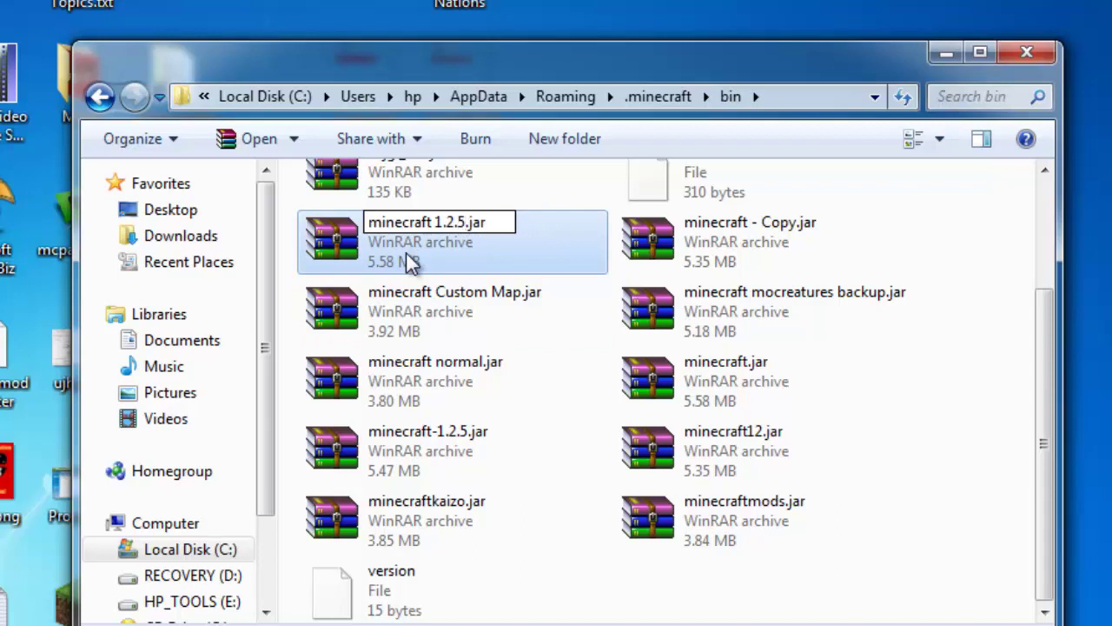
pyautogui.press('Return')
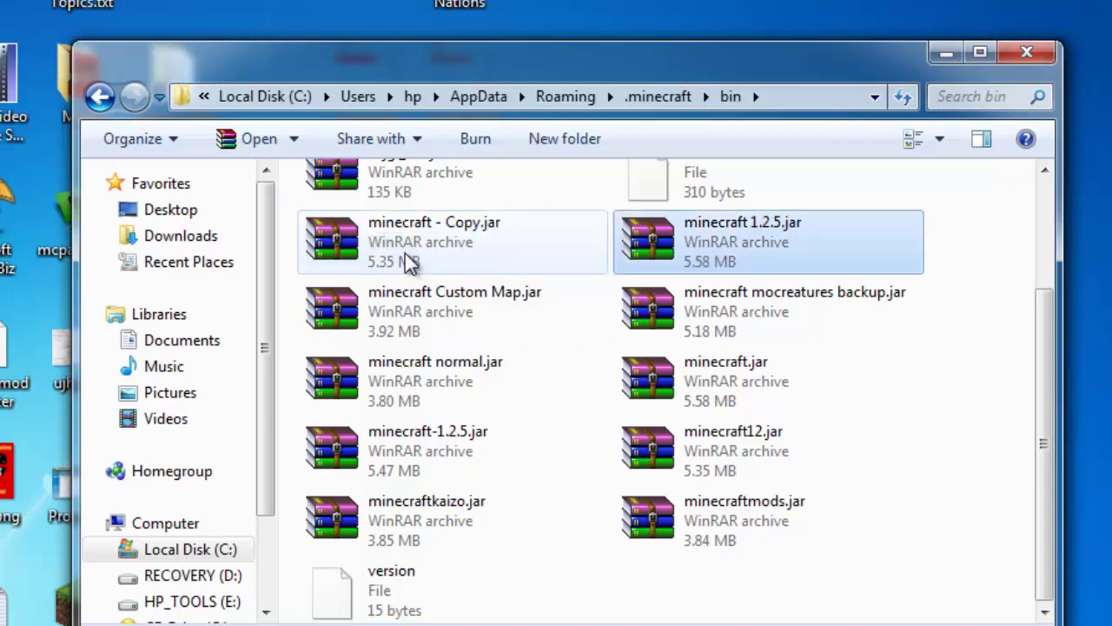
# Delete the older backup file minecraft-1.2.5.jar and close the bin folder window.
pyautogui.click(444, 447)
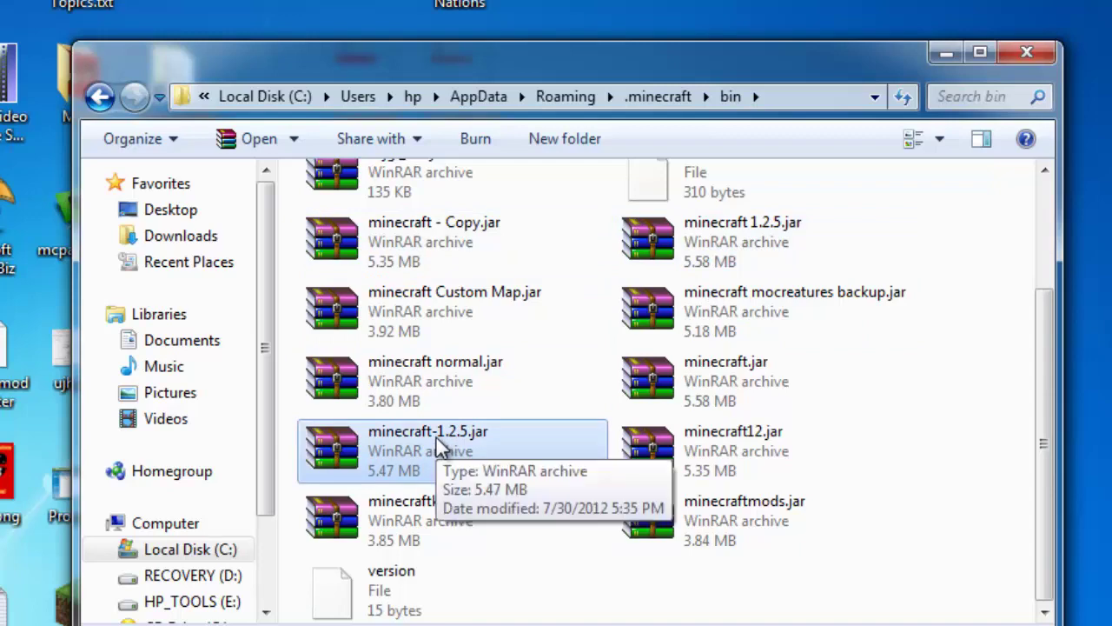
pyautogui.press('Delete')
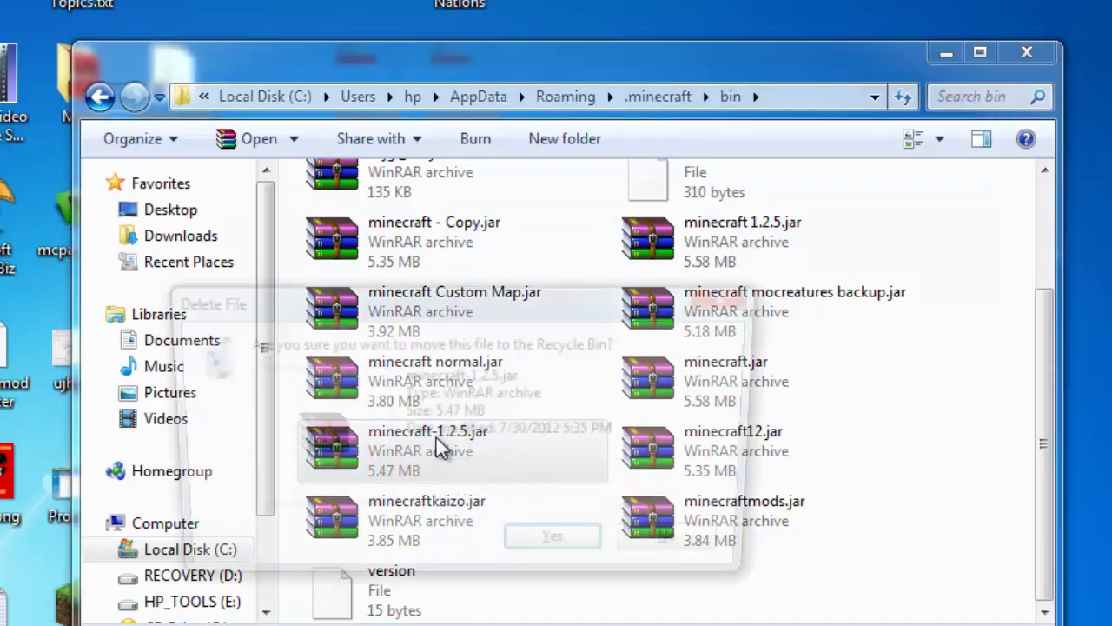
pyautogui.press('Return')
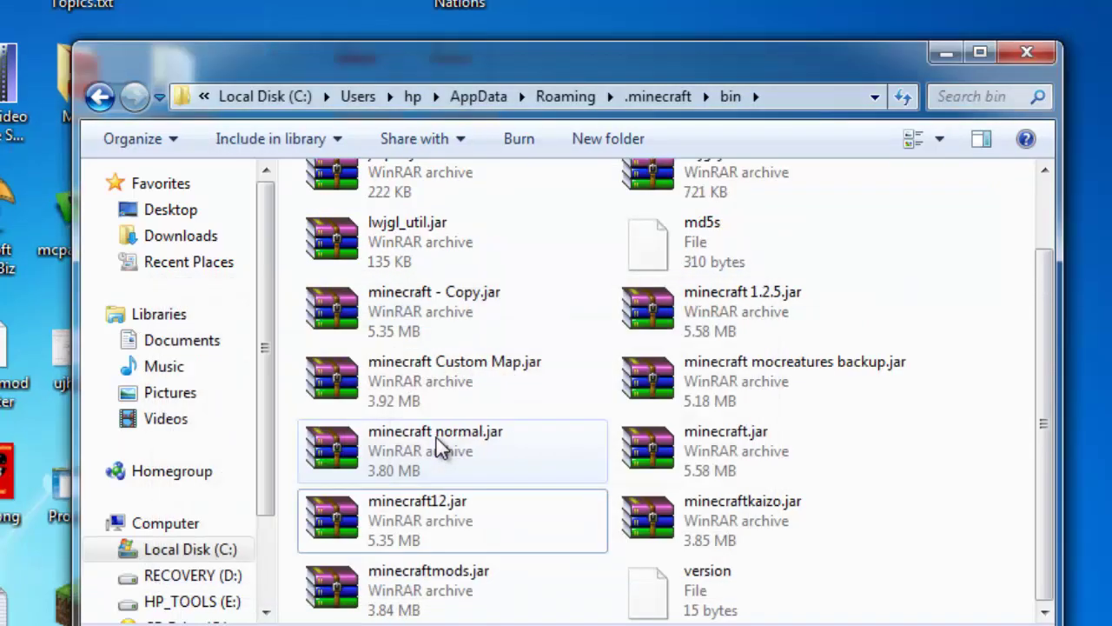
pyautogui.click(1026, 52)
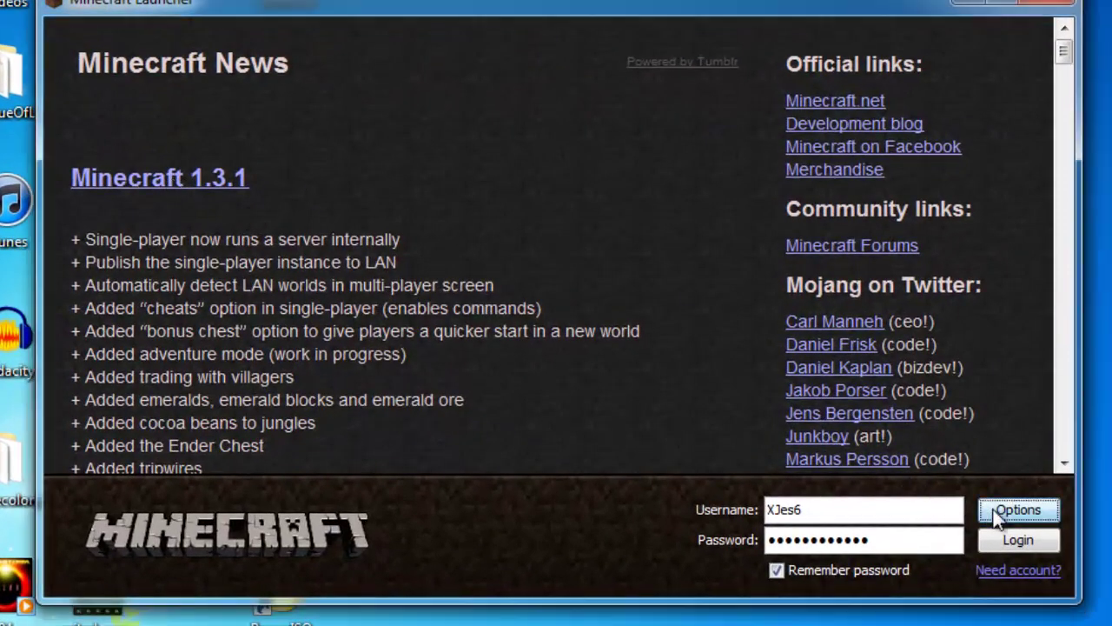
# Set the Minecraft launcher to force a game update and log in with the saved credentials.
pyautogui.click(1015, 511)
pyautogui.click(661, 288)
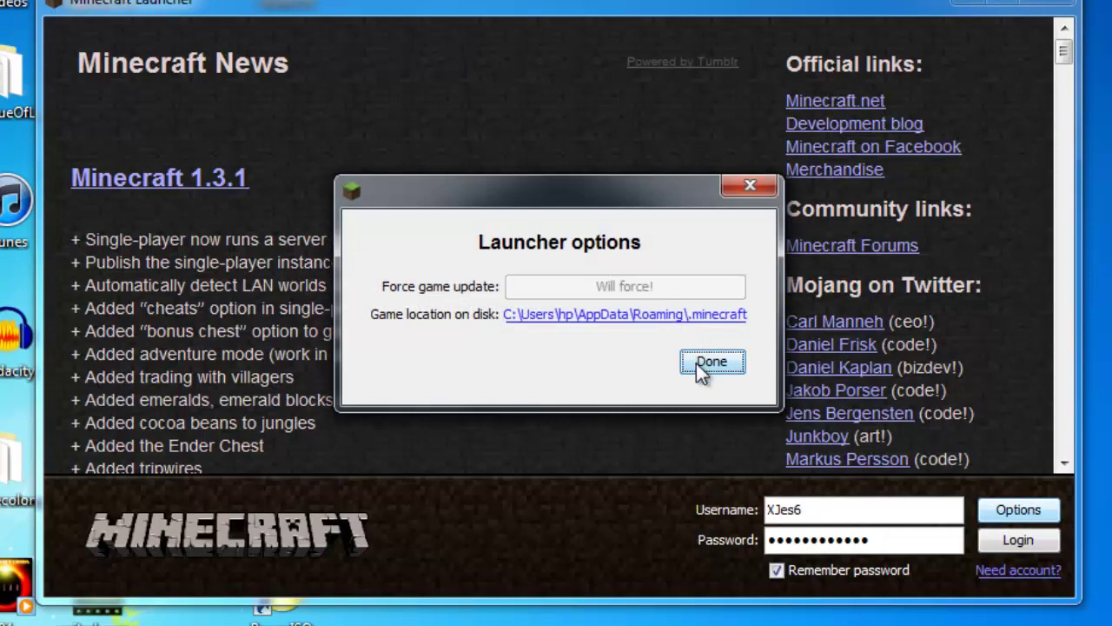
pyautogui.click(696, 364)
pyautogui.click(1018, 540)
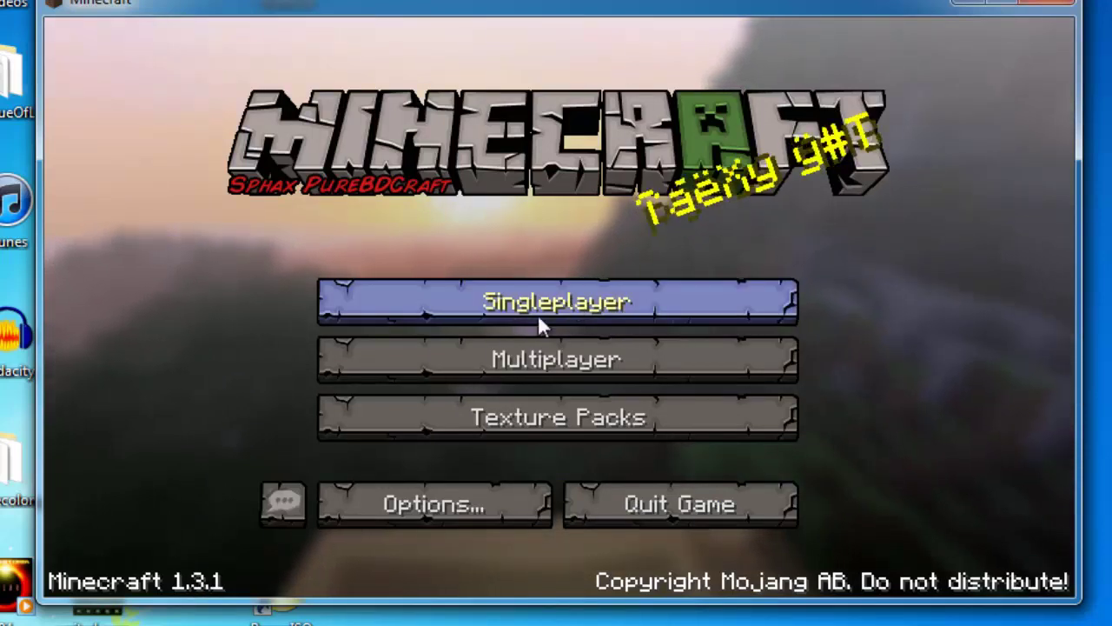
# Open the singleplayer world selection and look through the list of saved worlds.
pyautogui.click(460, 301)
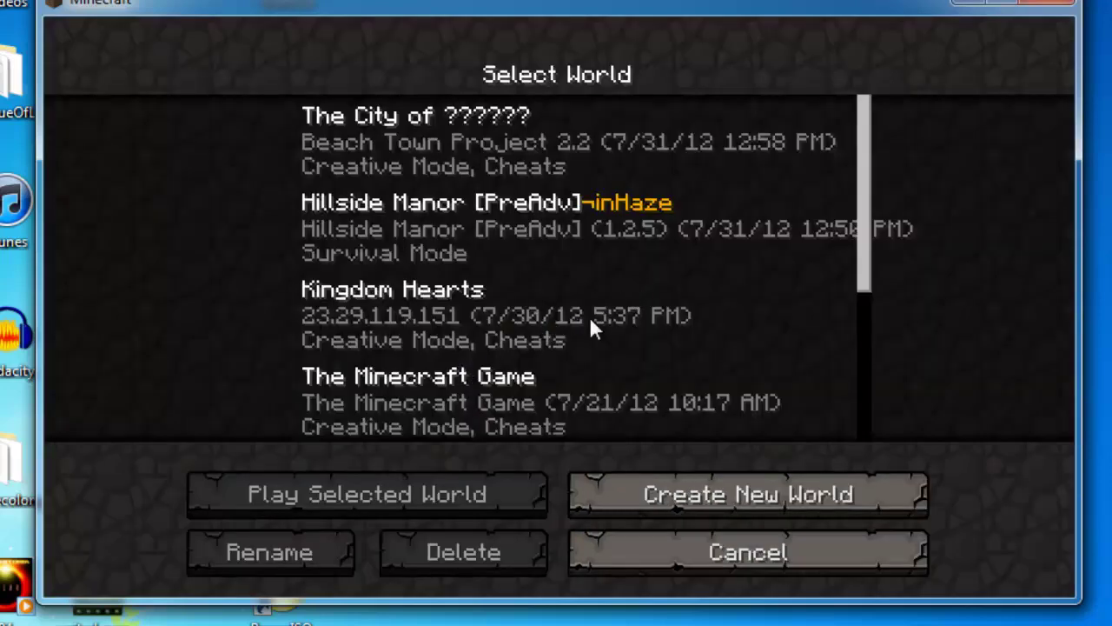
pyautogui.scroll(-2, 480, 369)
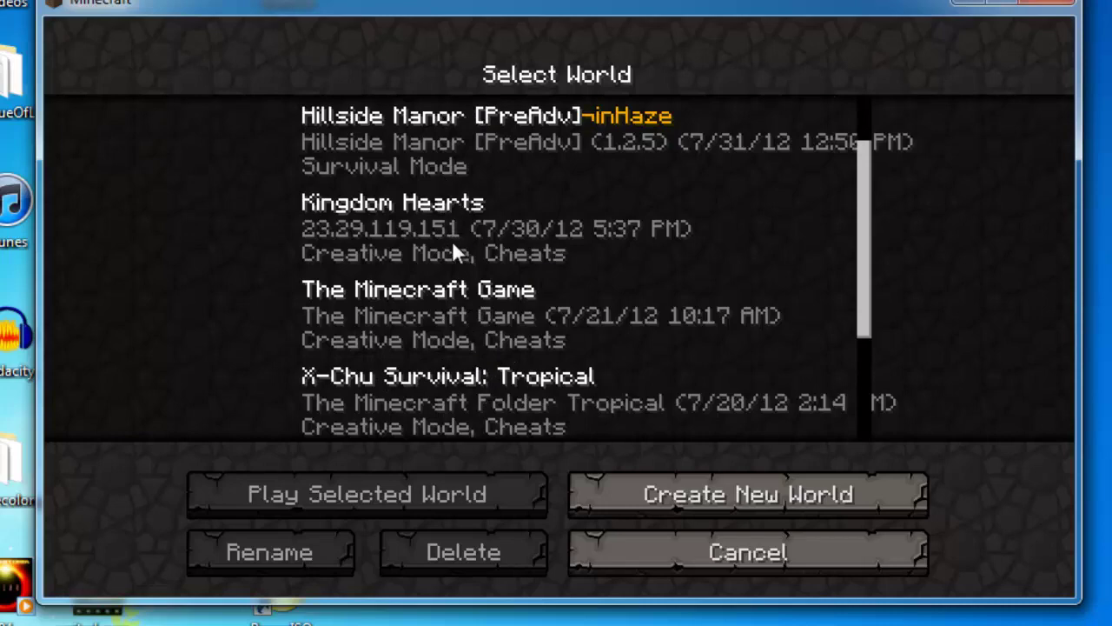
pyautogui.scroll(-2, 464, 260)
pyautogui.scroll(-1, 501, 295)
pyautogui.scroll(1, 507, 321)
pyautogui.scroll(1, 511, 313)
pyautogui.scroll(3, 462, 288)
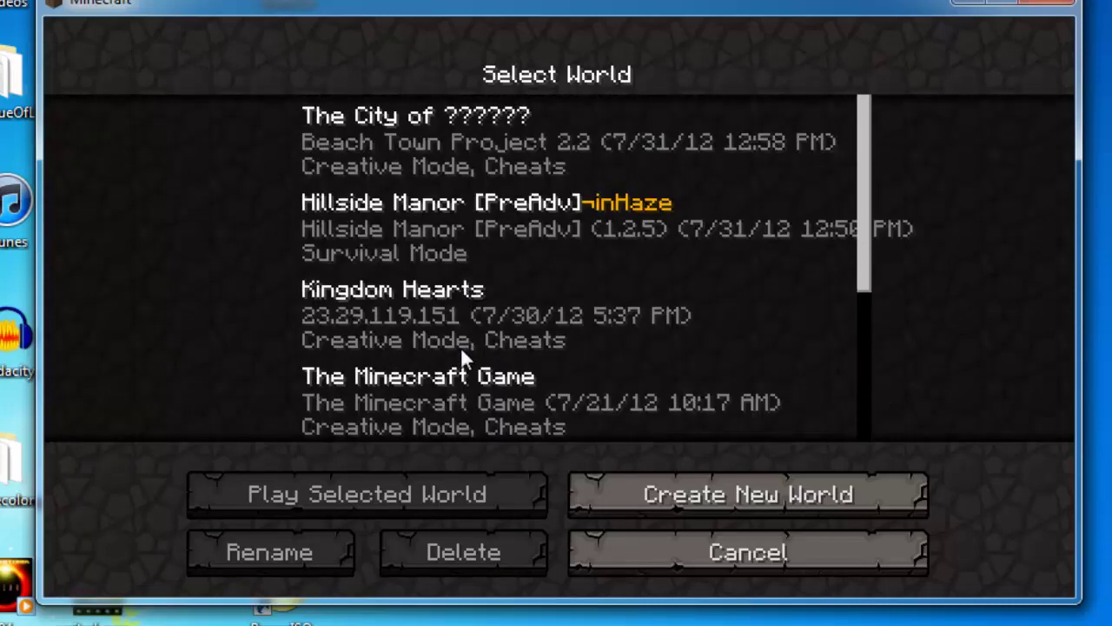
pyautogui.scroll(-2, 461, 362)
pyautogui.scroll(-4, 504, 280)
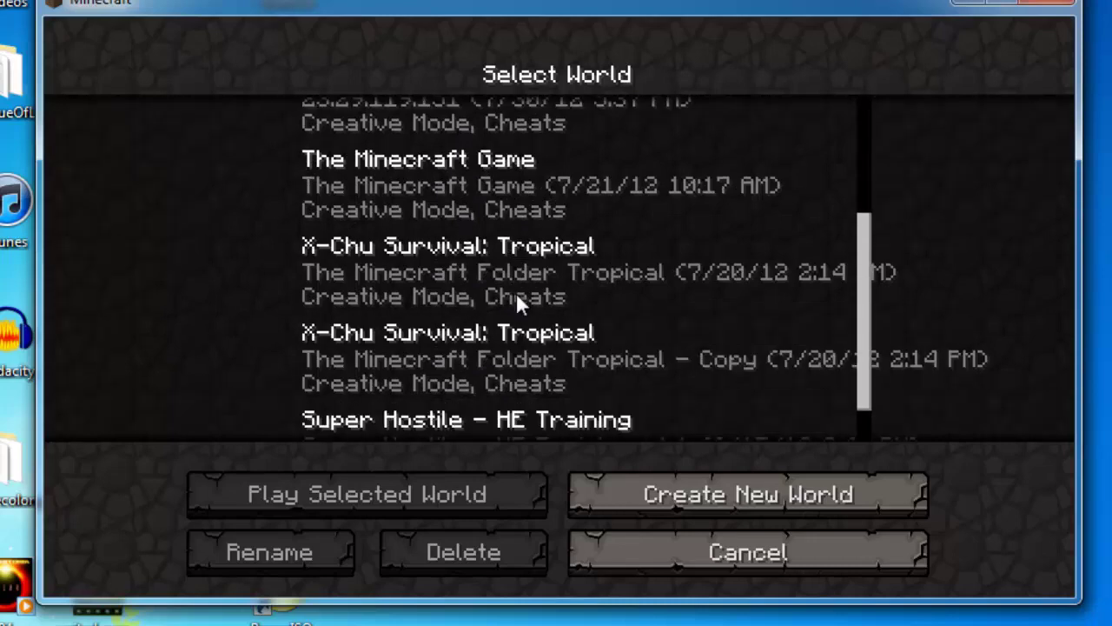
# Create a new Survival world named "BLah".
pyautogui.click(669, 504)
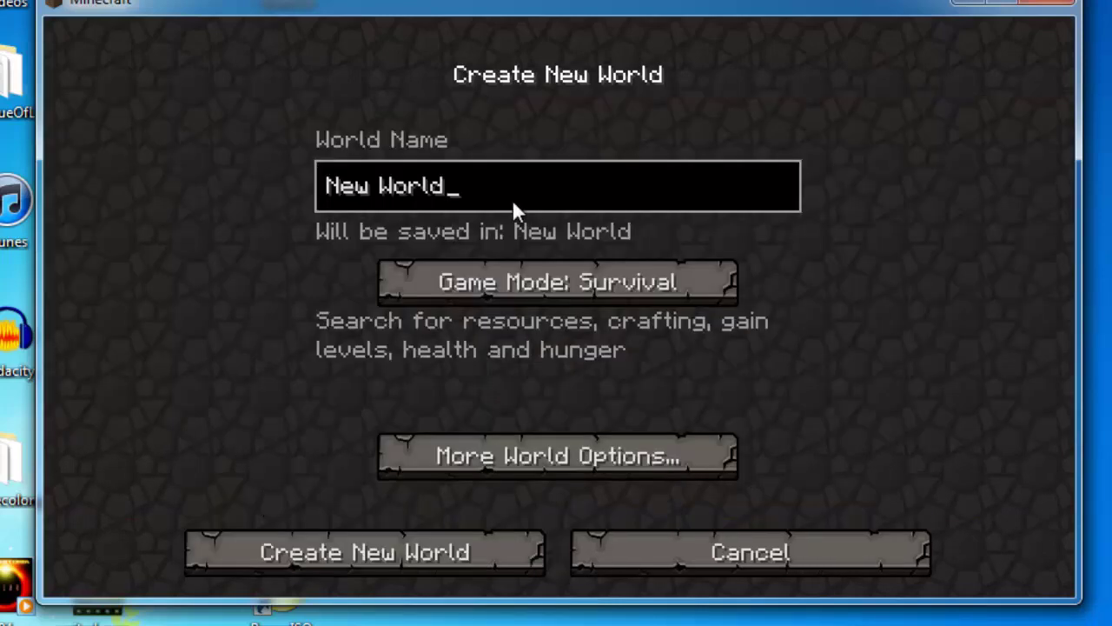
pyautogui.press('BackSpace')
pyautogui.press('BackSpace')
pyautogui.press('BackSpace')
pyautogui.press('BackSpace')
pyautogui.press('BackSpace')
pyautogui.press('BackSpace')
pyautogui.press('BackSpace')
pyautogui.press('BackSpace')
pyautogui.press('BackSpace')
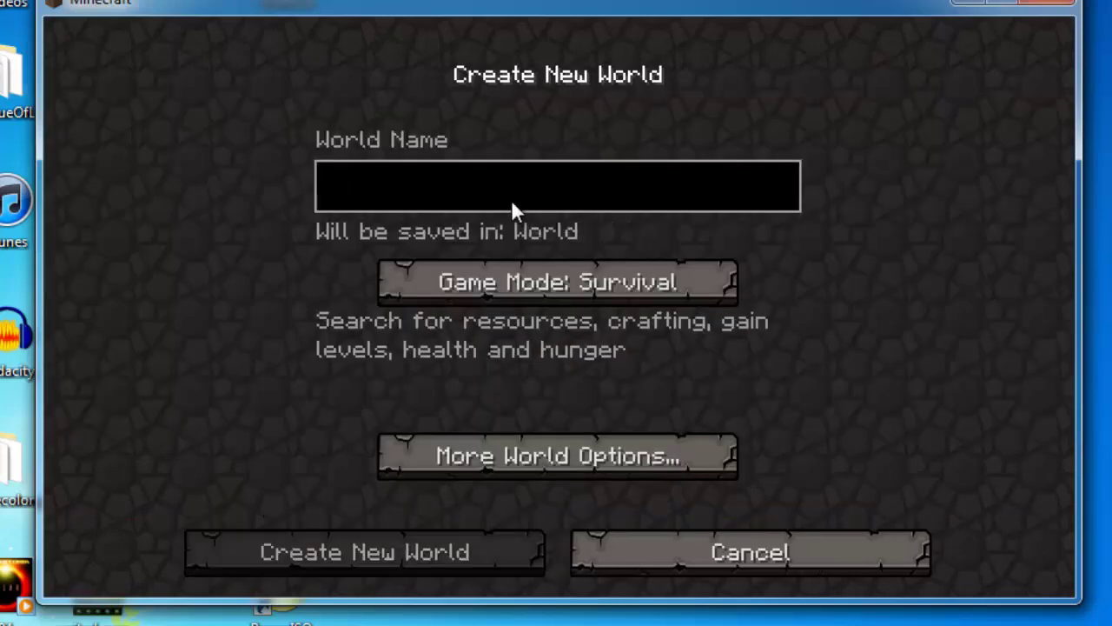
pyautogui.write('BLah')
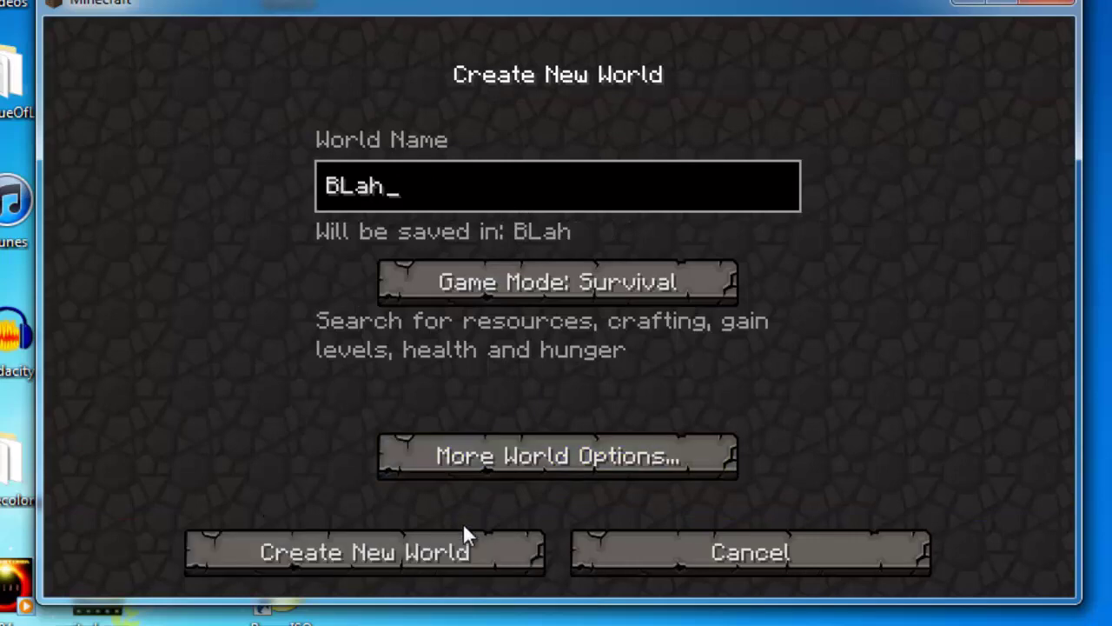
pyautogui.click(465, 536)
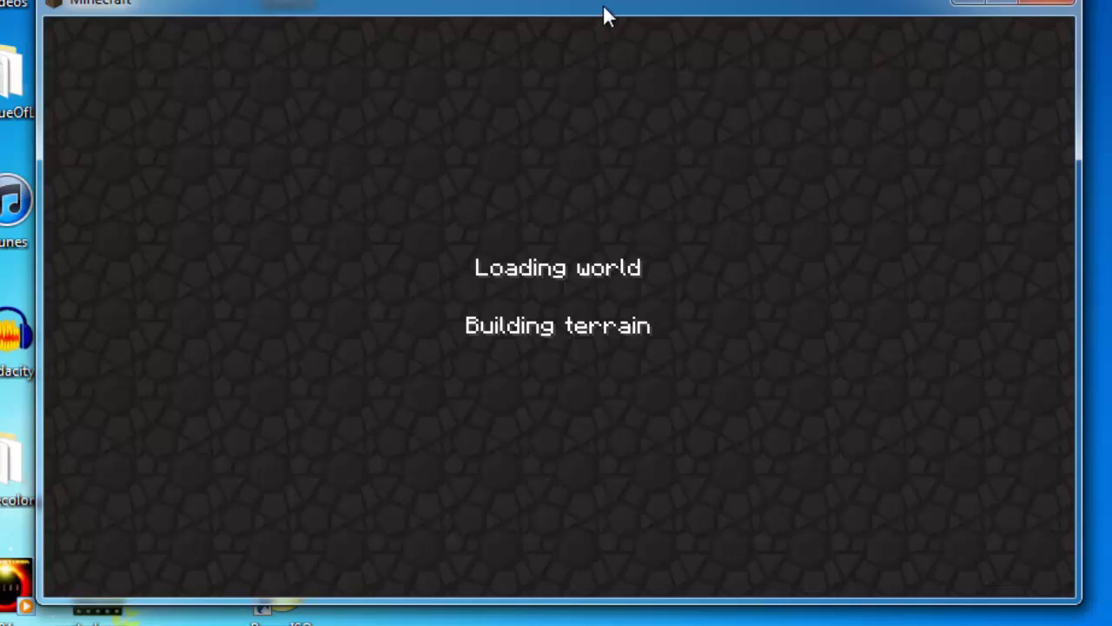
pyautogui.moveTo(603, 7); pyautogui.dragTo(598, 0)
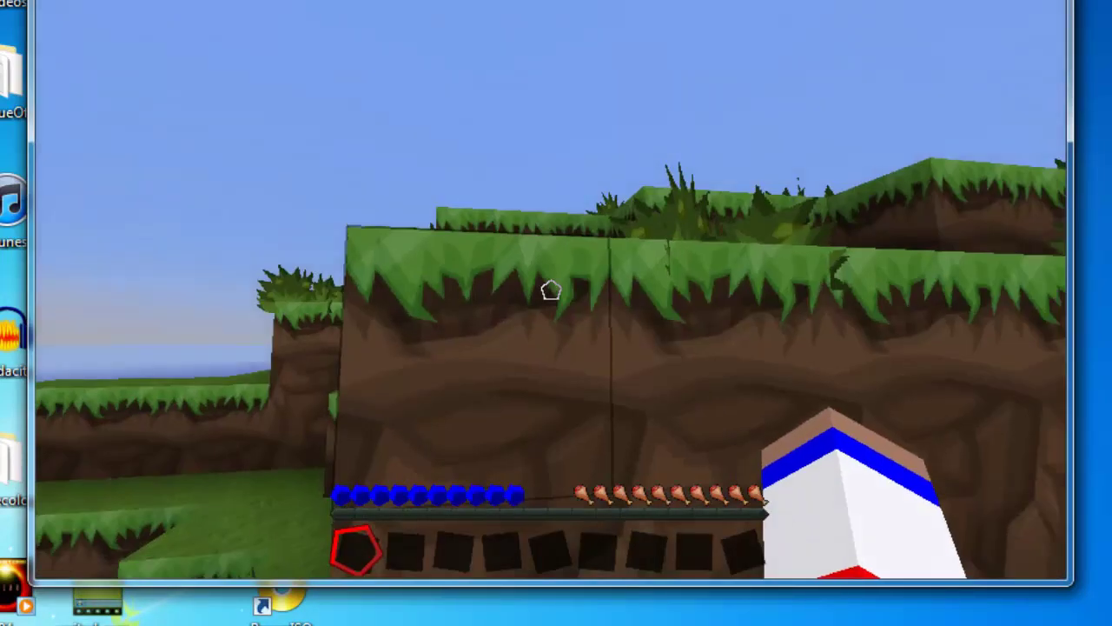
# Walk around the new world and look at the inventory and the chat command line.
pyautogui.press('w')
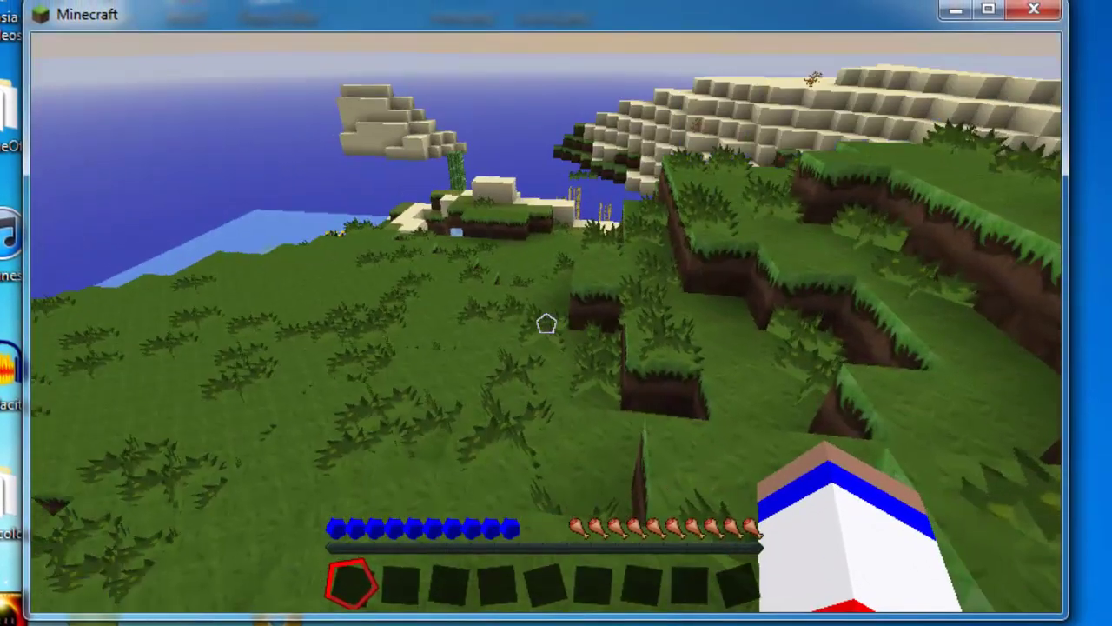
pyautogui.press('s')
pyautogui.press('e')
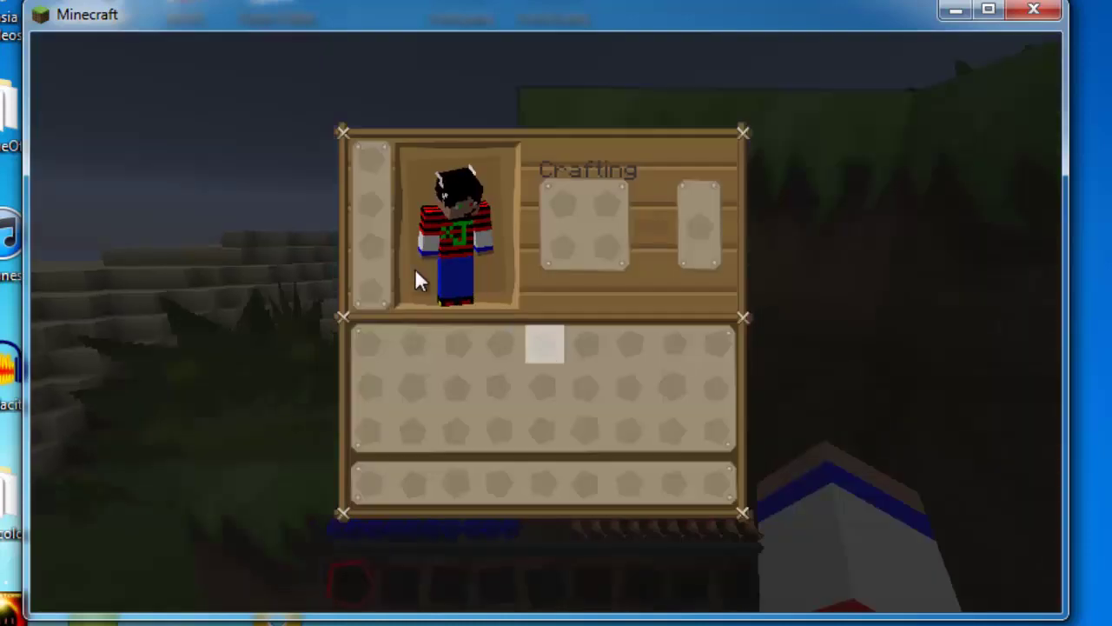
pyautogui.press('e')
pyautogui.press('t')
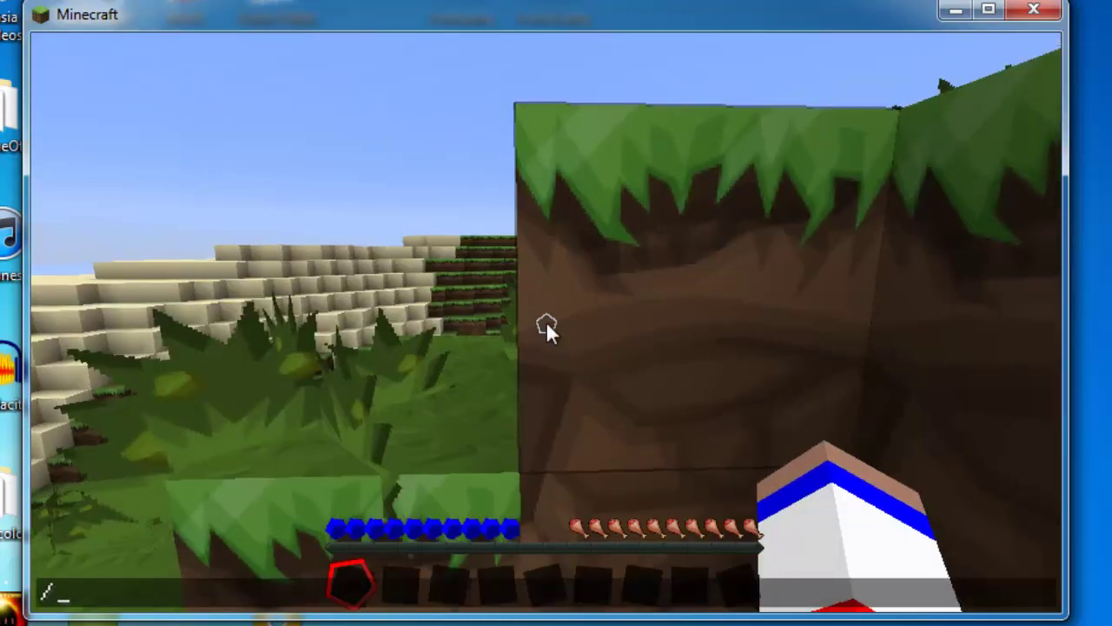
pyautogui.press('Escape')
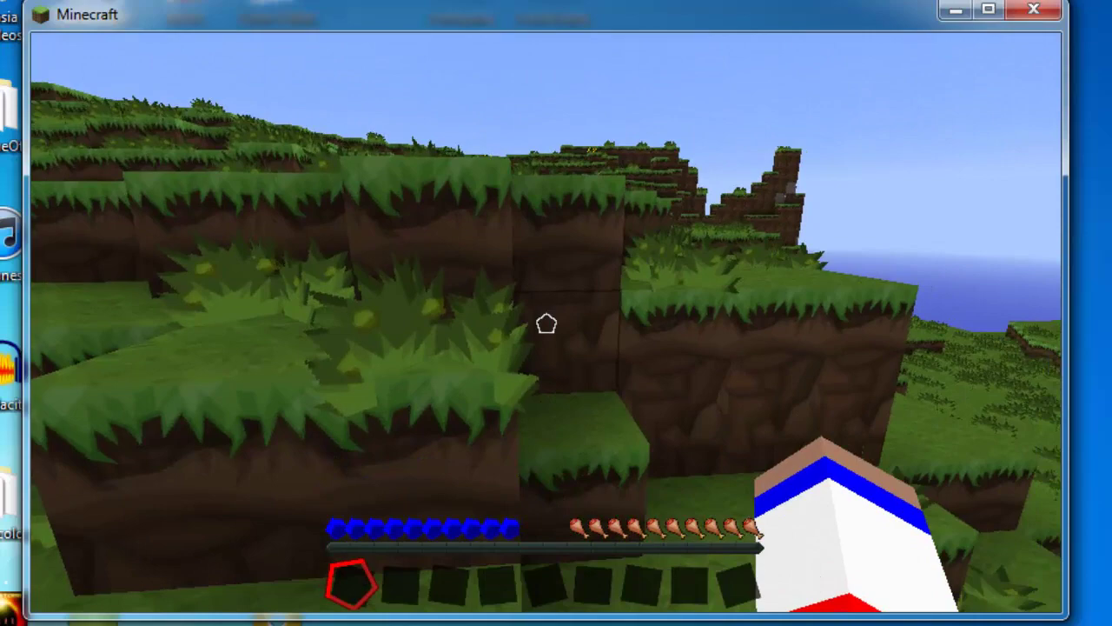
# Dig two dirt blocks out of the hillside and place them back in the world.
pyautogui.moveTo(546, 323); pyautogui.dragTo(545, 323)
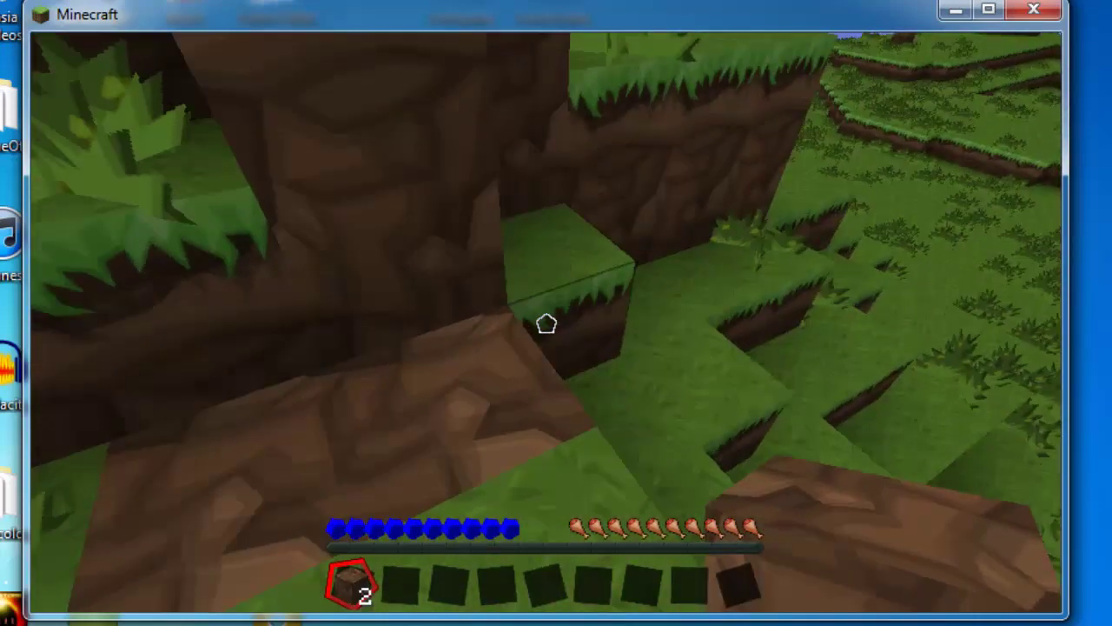
pyautogui.rightClick(546, 323)
pyautogui.rightClick(546, 323)
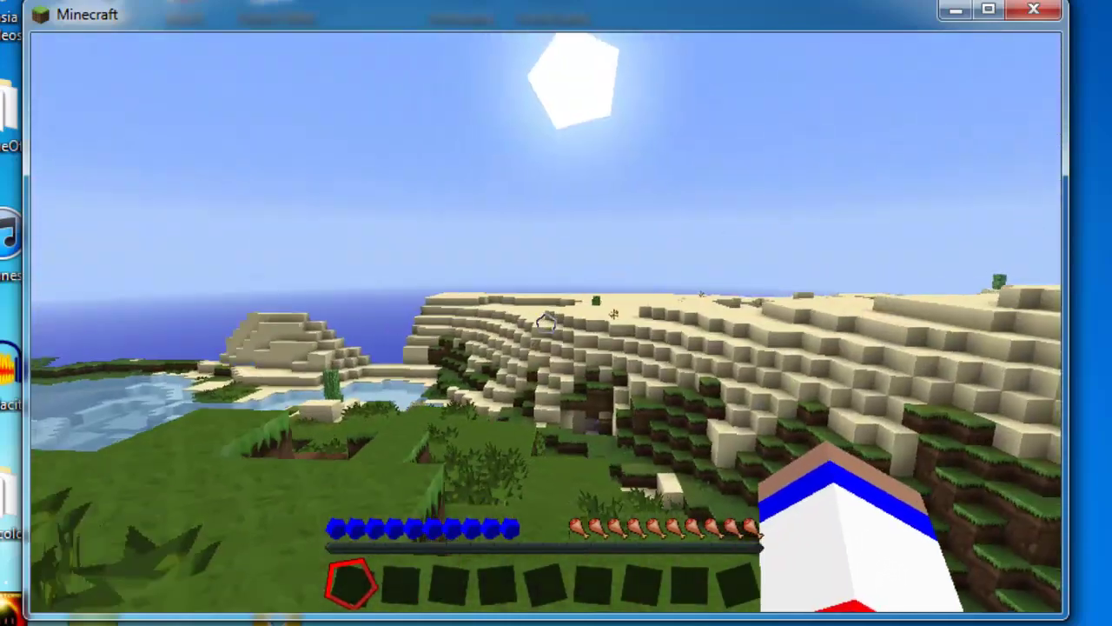
# Send the messages "help" and "wow" in the game chat and try the help command.
pyautogui.press('/')
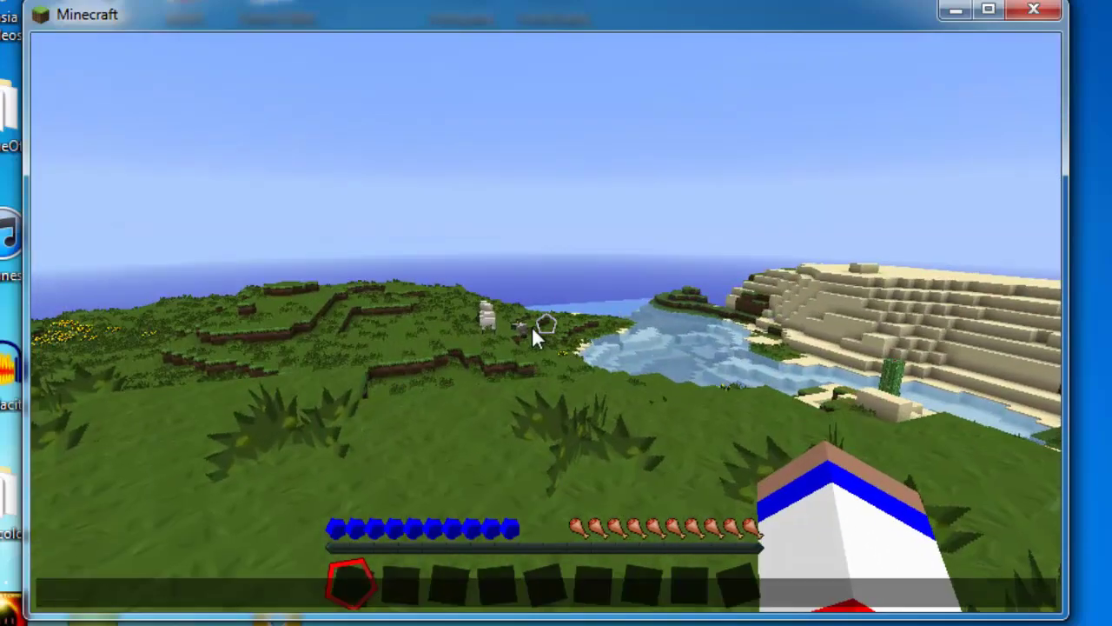
pyautogui.write('?')
pyautogui.press('Return')
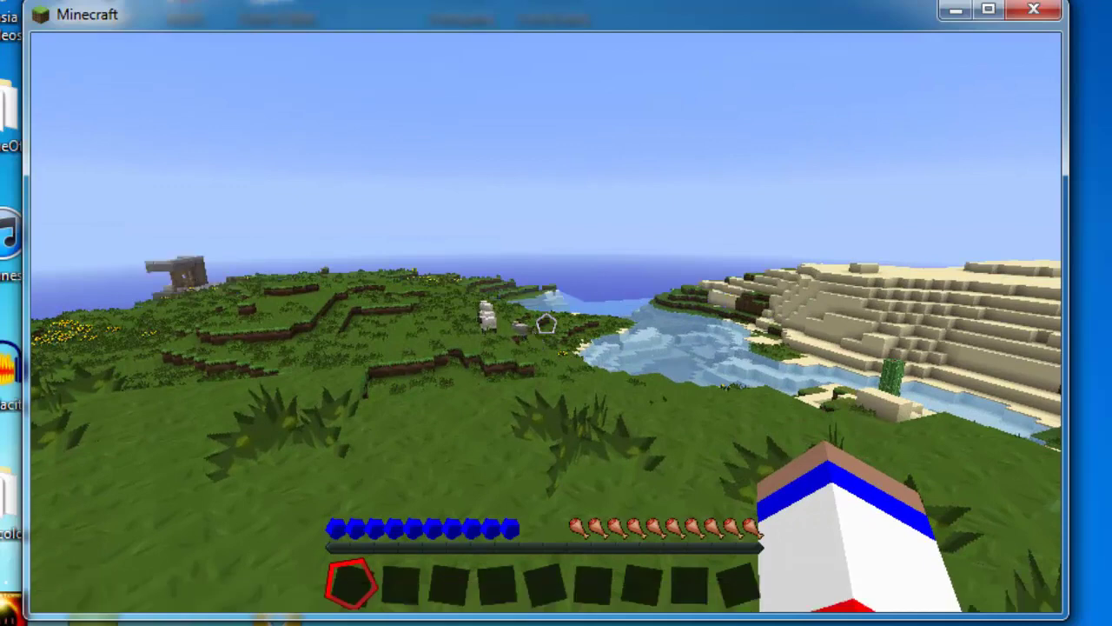
pyautogui.write('t')
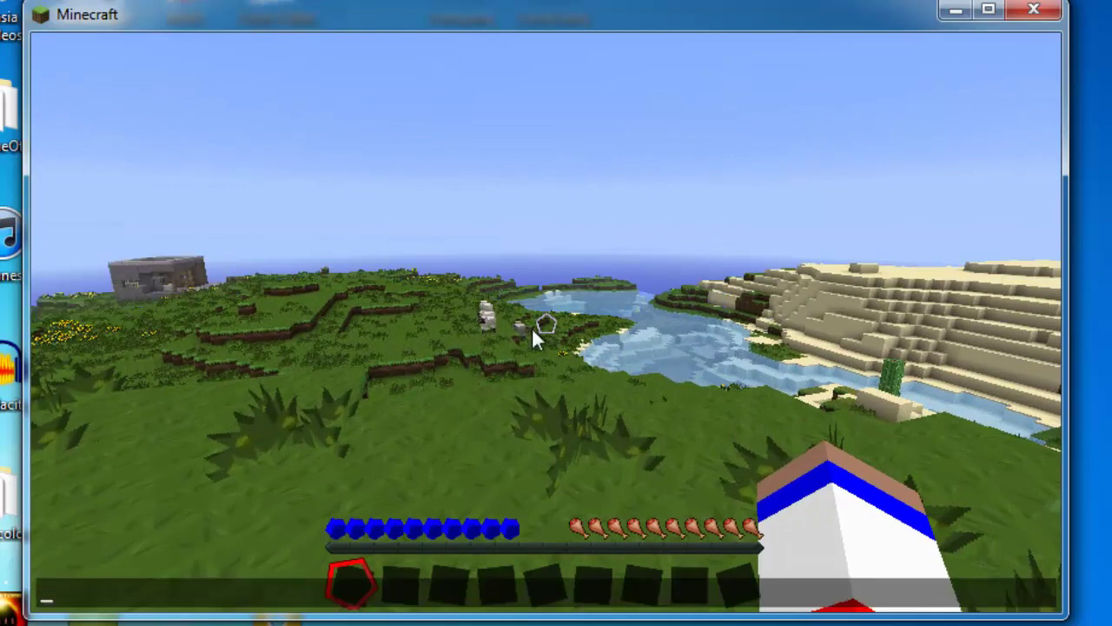
pyautogui.write('help')
pyautogui.press('Return')
pyautogui.write('twow')
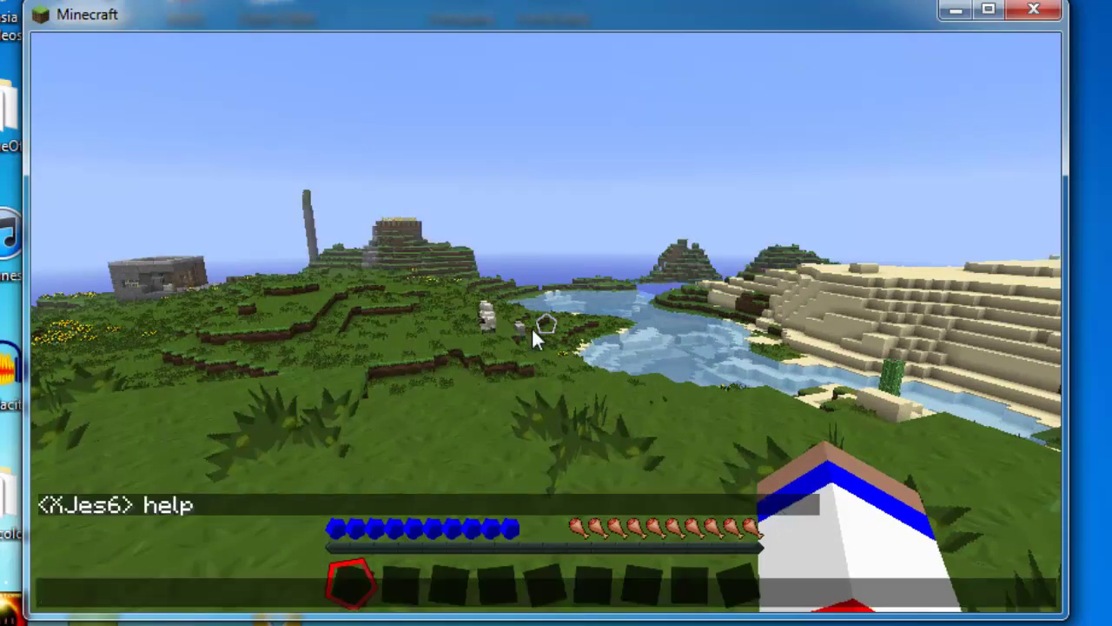
pyautogui.press('Return')
pyautogui.write('/h')
pyautogui.press('Return')
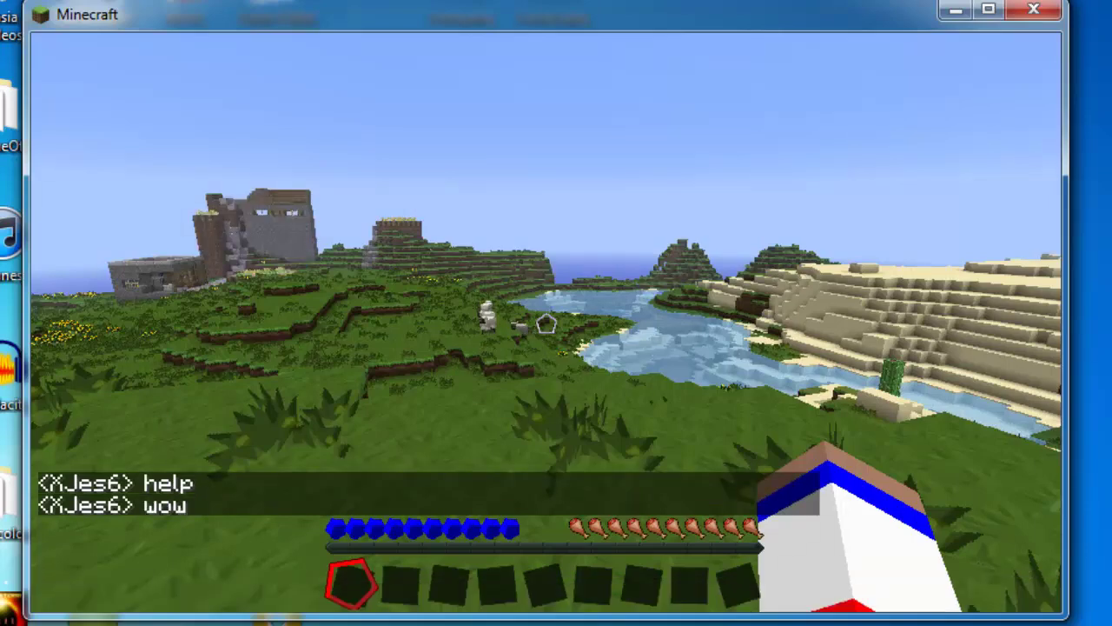
# Walk across the grassland to the village on the hillside and enter the small stone and wood building.
pyautogui.moveTo(546, 323)
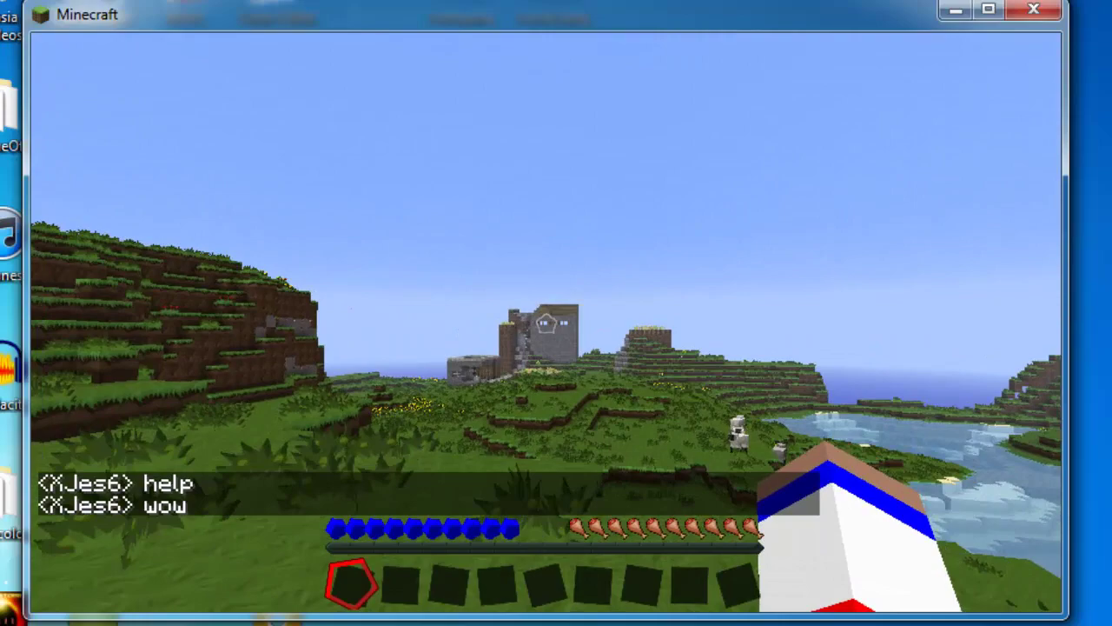
pyautogui.press('w')
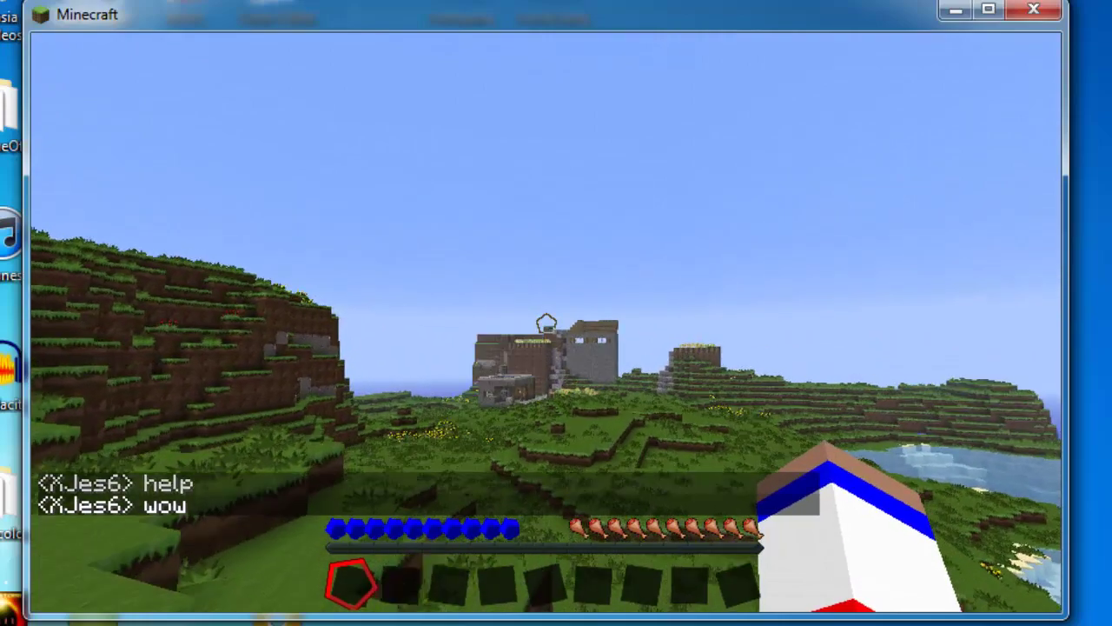
pyautogui.press('w')
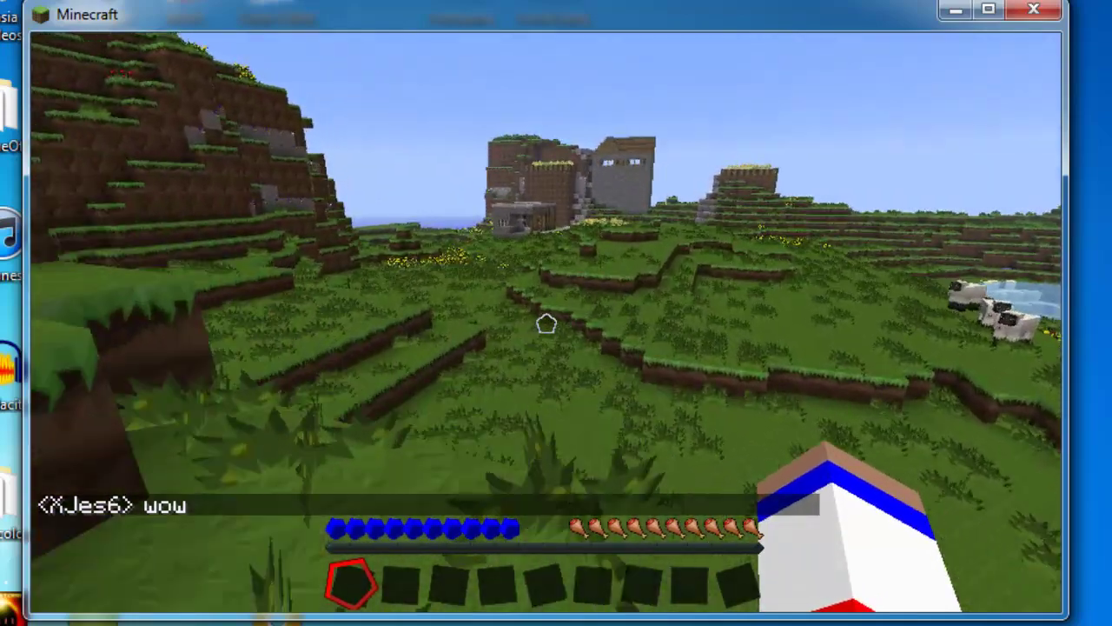
pyautogui.press('w')
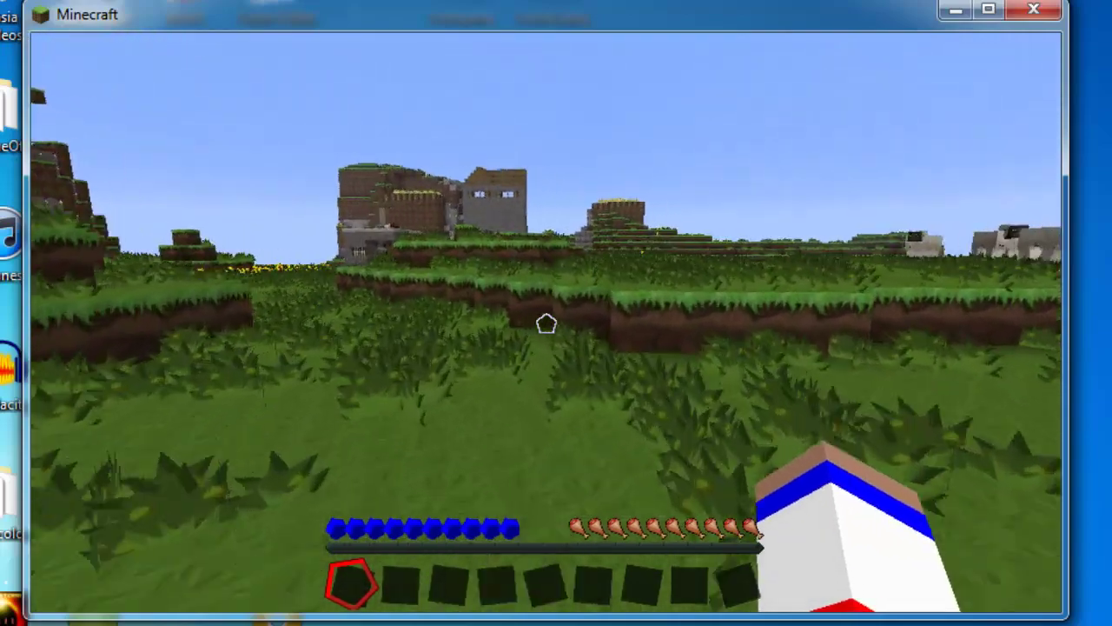
pyautogui.press('w')
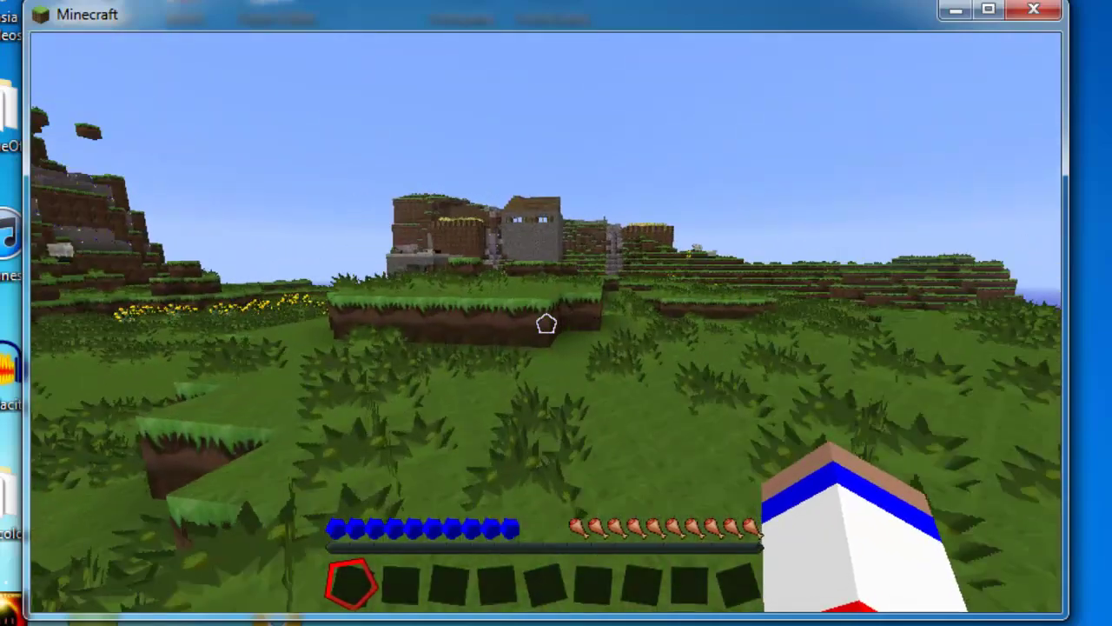
pyautogui.press('w')
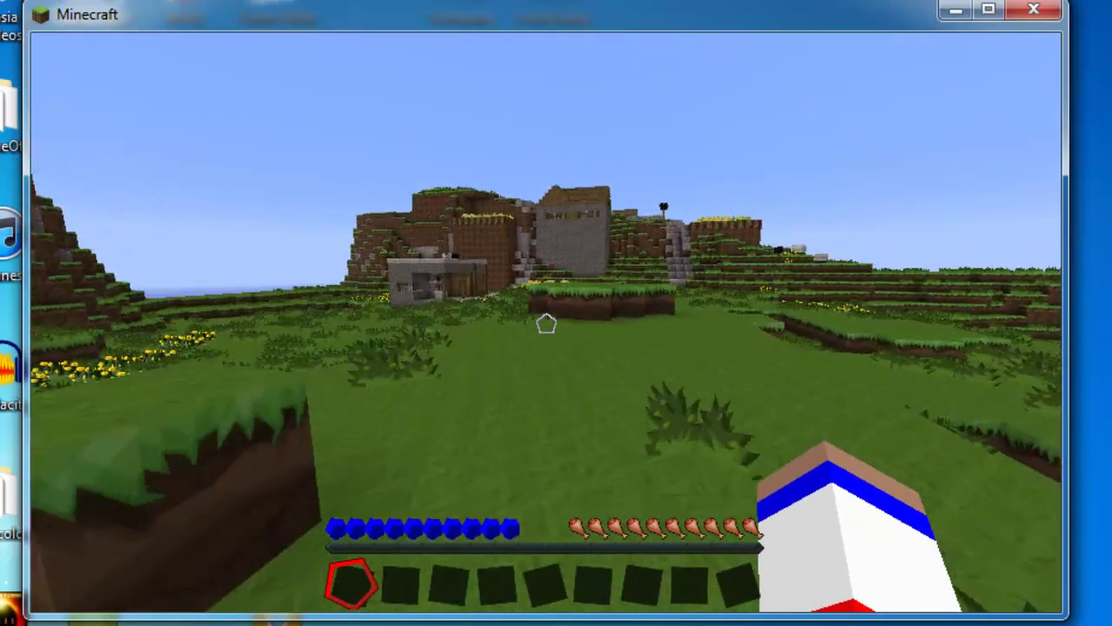
pyautogui.press('w')
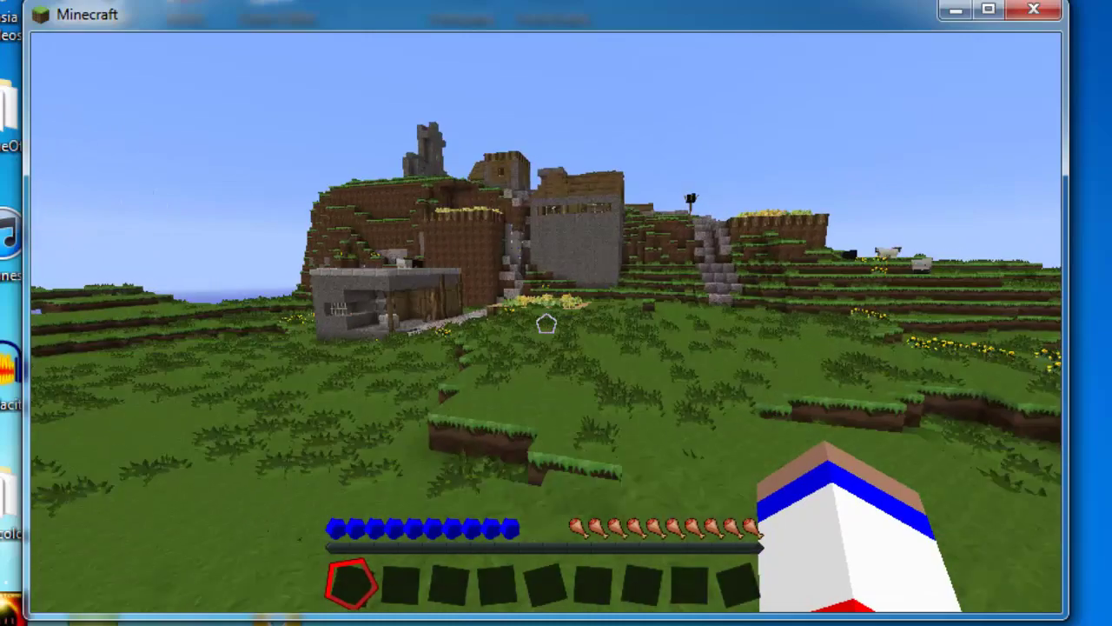
pyautogui.press('w')
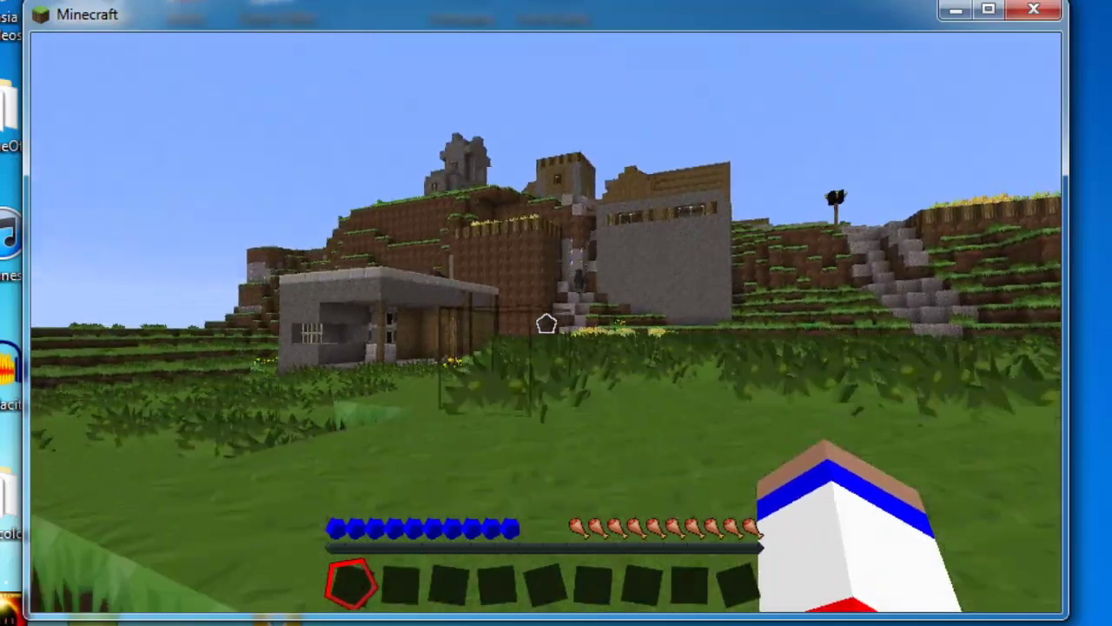
pyautogui.press('w')
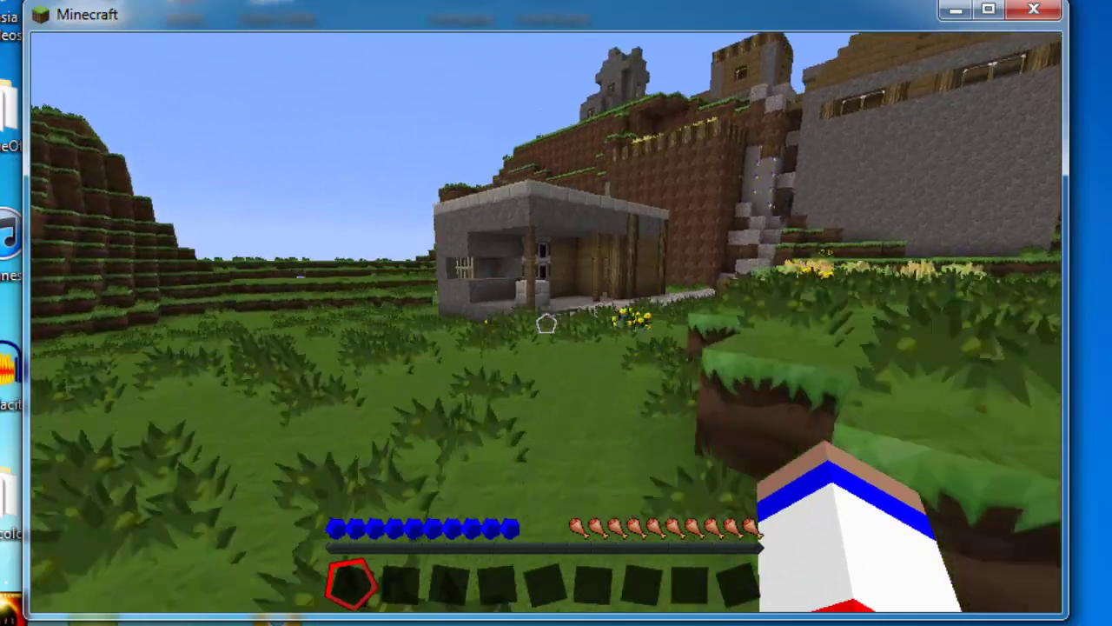
pyautogui.press('w')
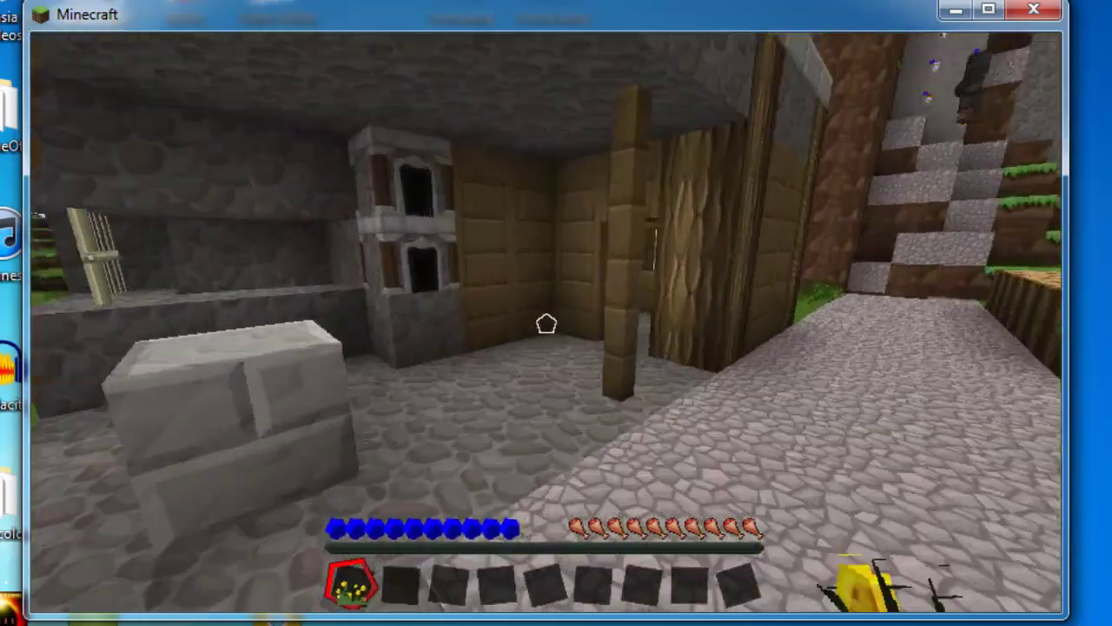
pyautogui.press('w')
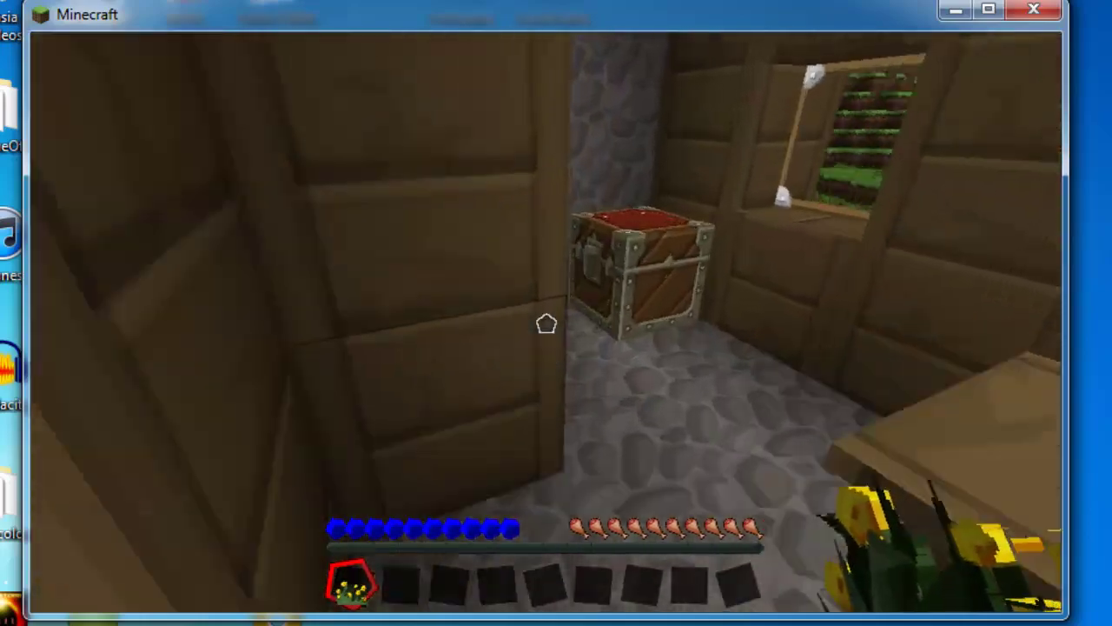
# Open the chest in the corner of the building to check its contents and close it again.
pyautogui.press('w')
pyautogui.click(546, 323)
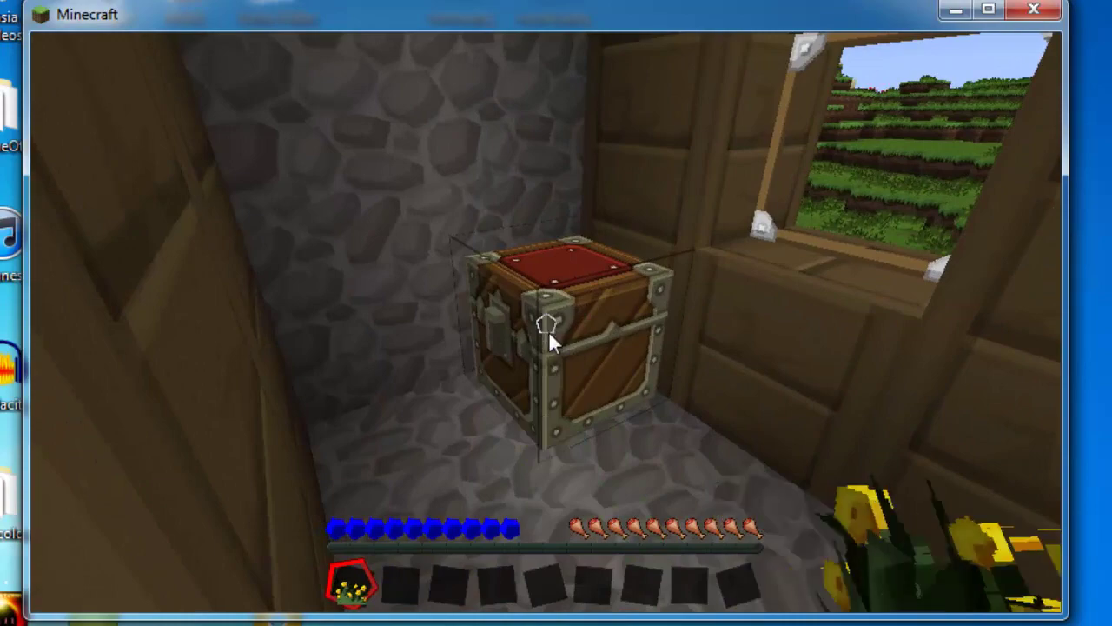
pyautogui.rightClick(548, 333)
pyautogui.press('Escape')
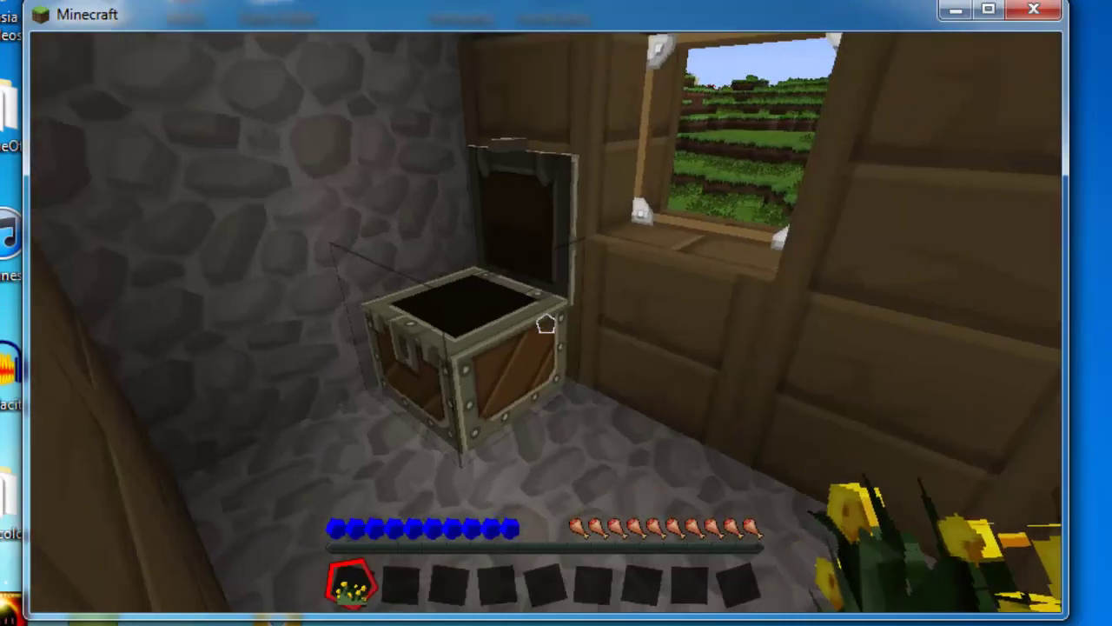
# Leave the building and explore the cobblestone path up the hillside, the village walls and the wheat farm.
pyautogui.press('w')
pyautogui.press('w')
pyautogui.press('w')
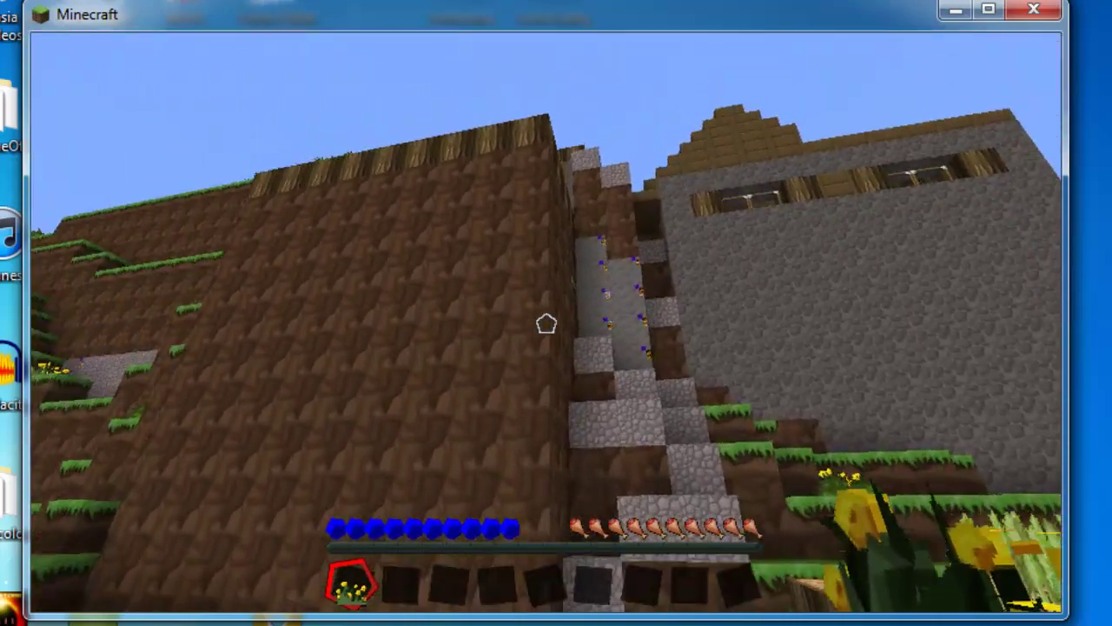
pyautogui.press('w')
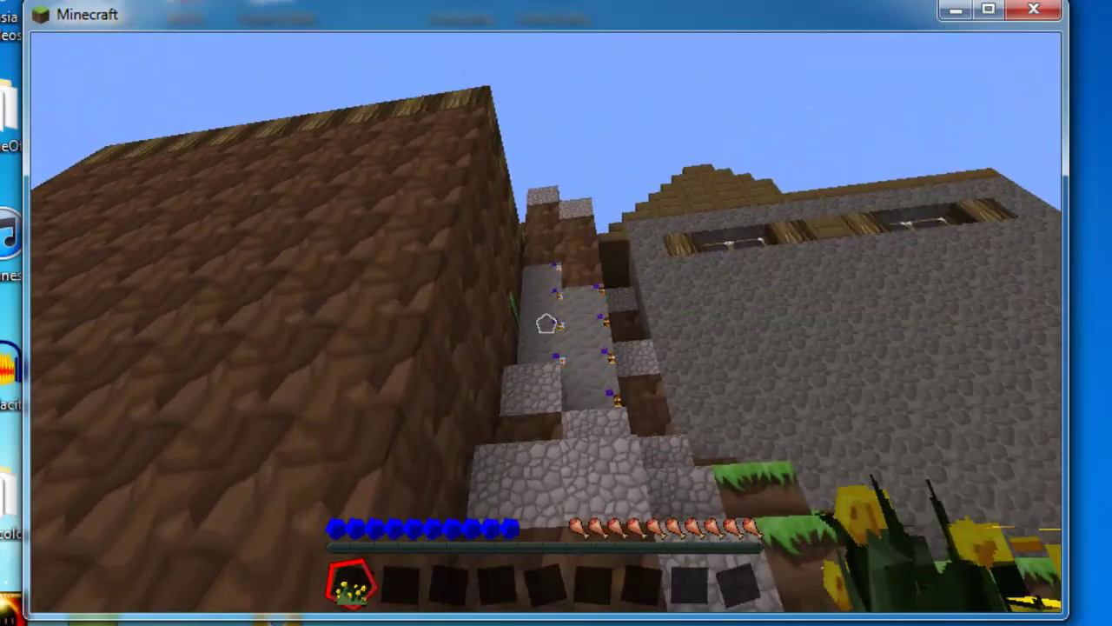
pyautogui.press('w')
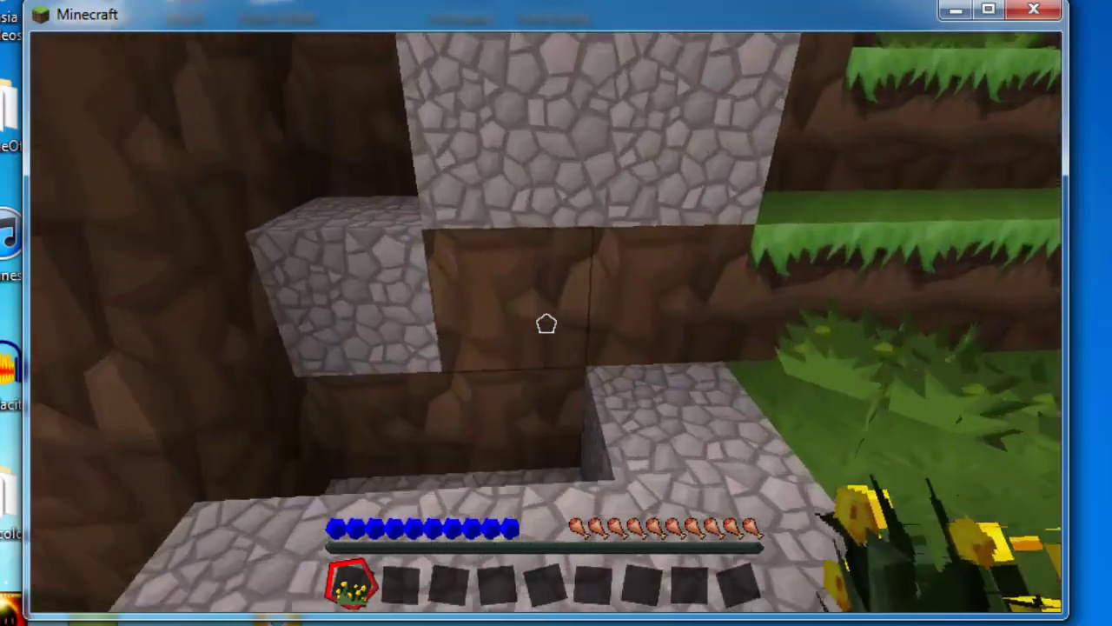
pyautogui.press('w')
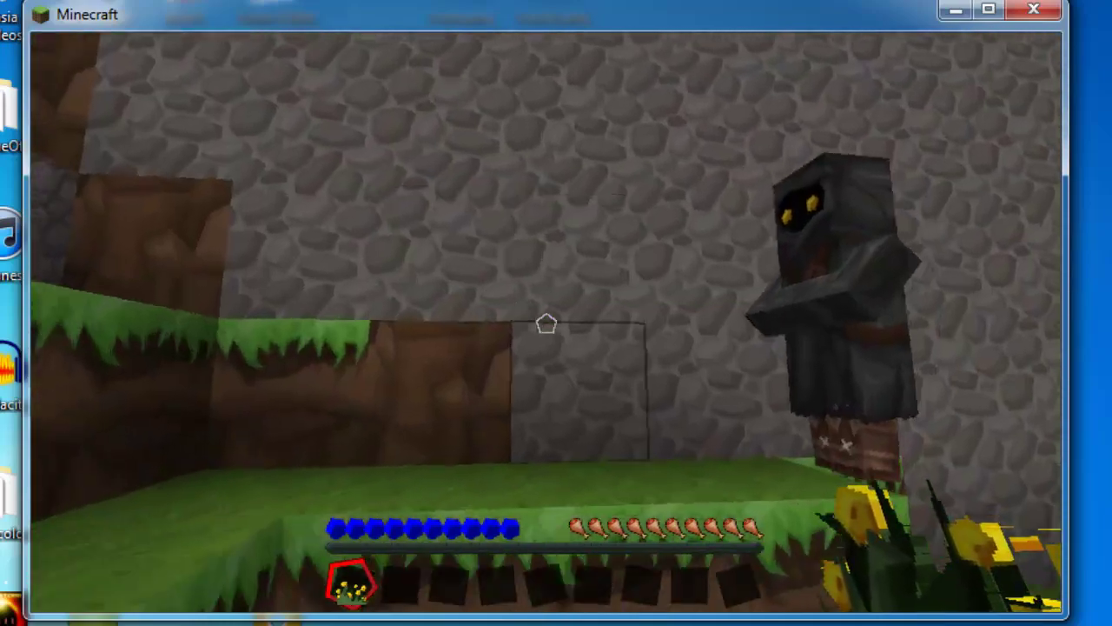
pyautogui.press('w')
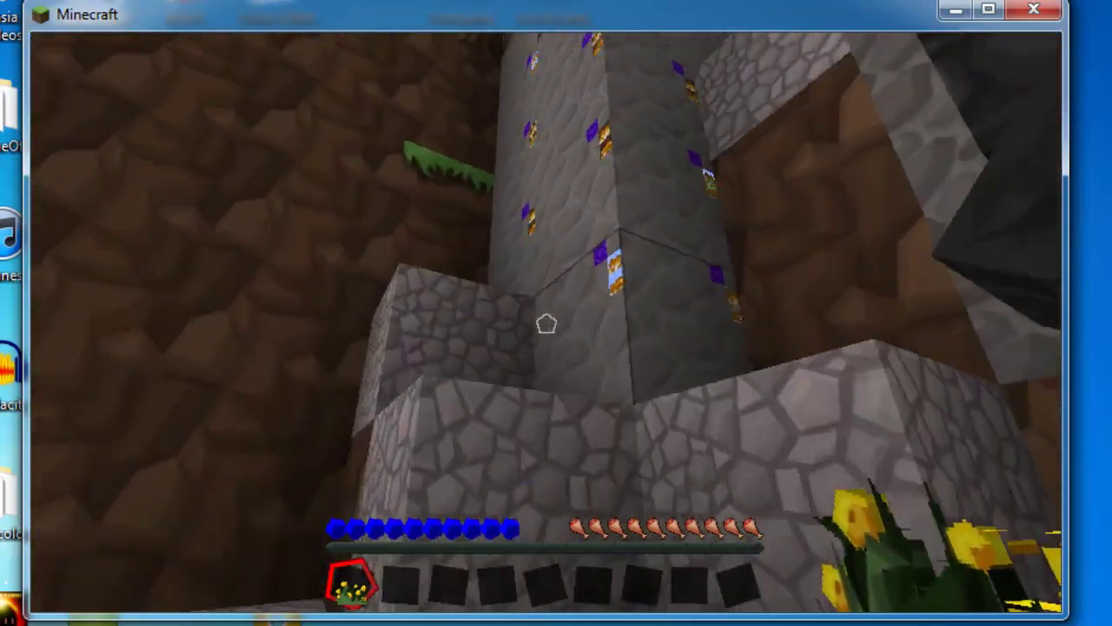
pyautogui.press('w')
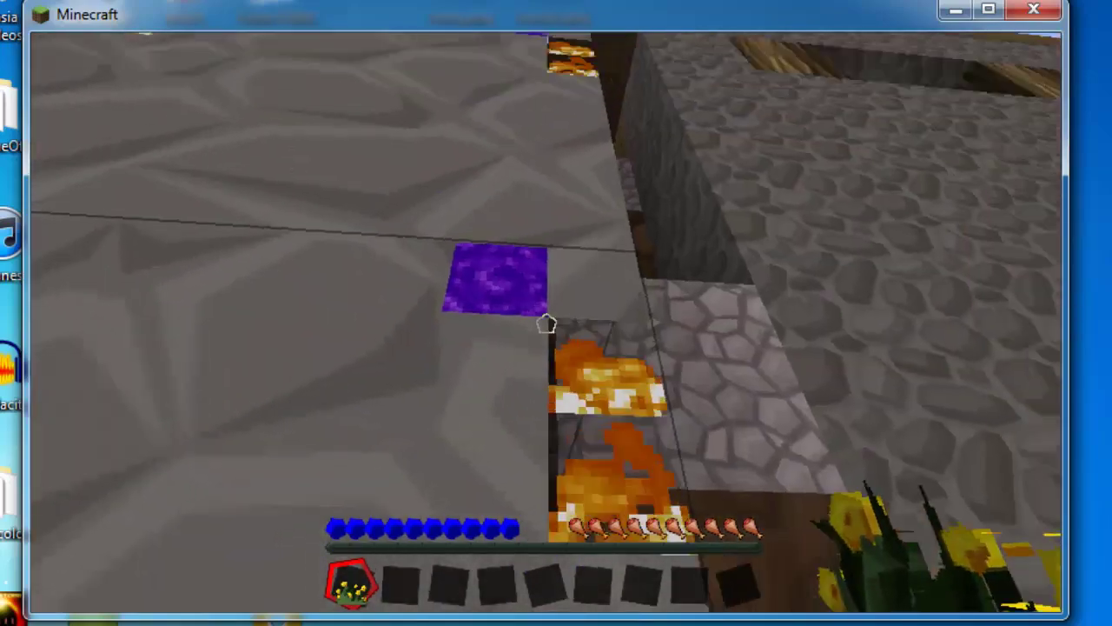
pyautogui.press('w')
pyautogui.press('w')
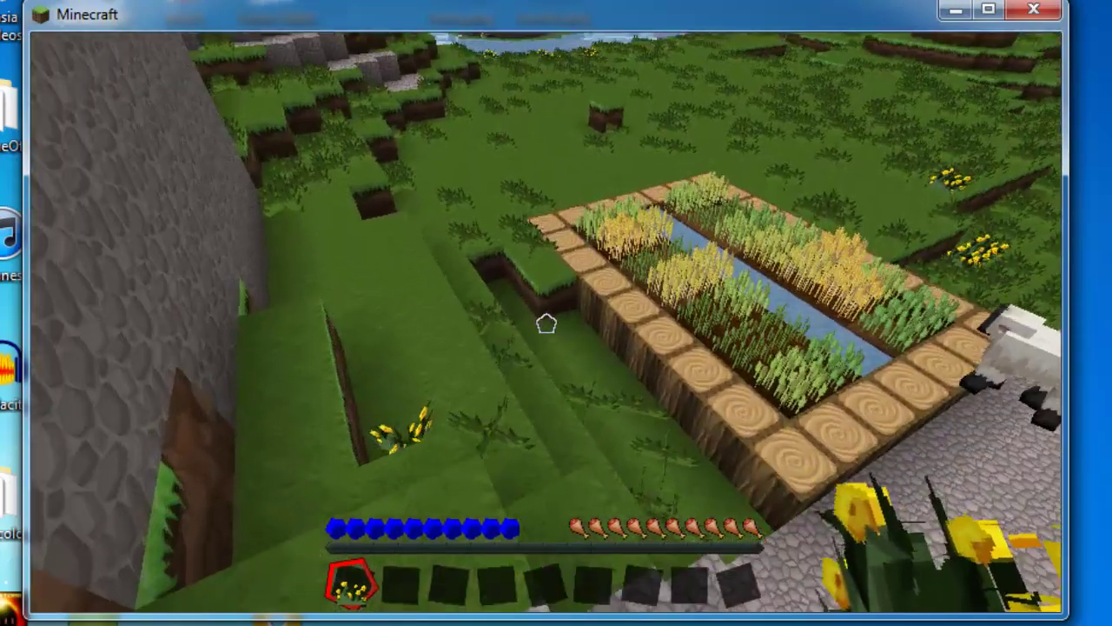
pyautogui.press('w')
# Check the game options without changing them, and save and quit the world to the title screen.
pyautogui.press('Escape')
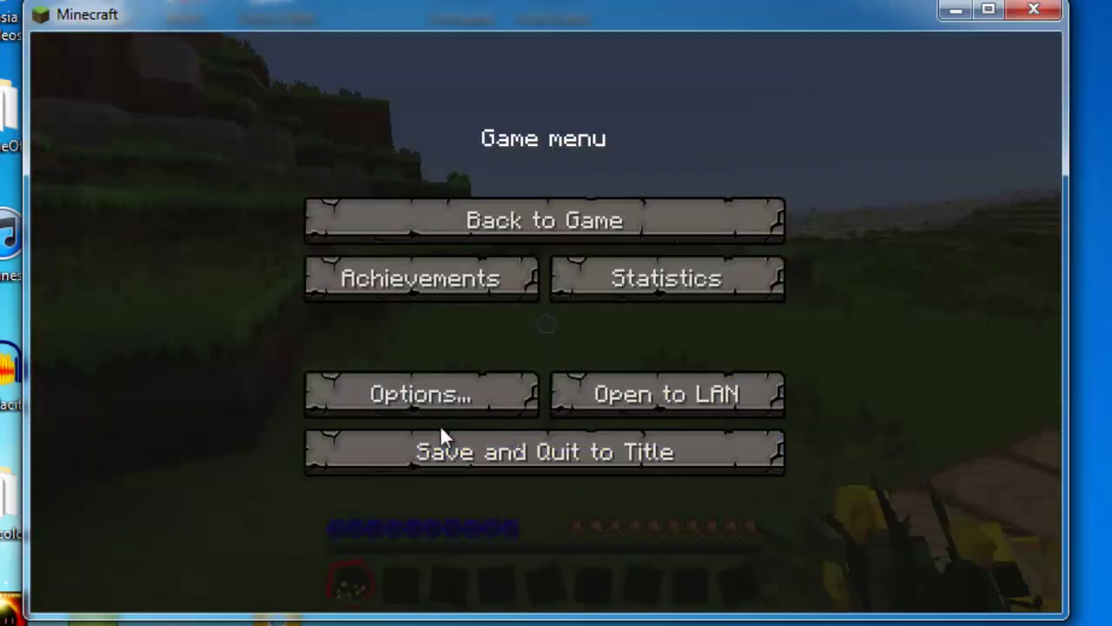
pyautogui.click(450, 402)
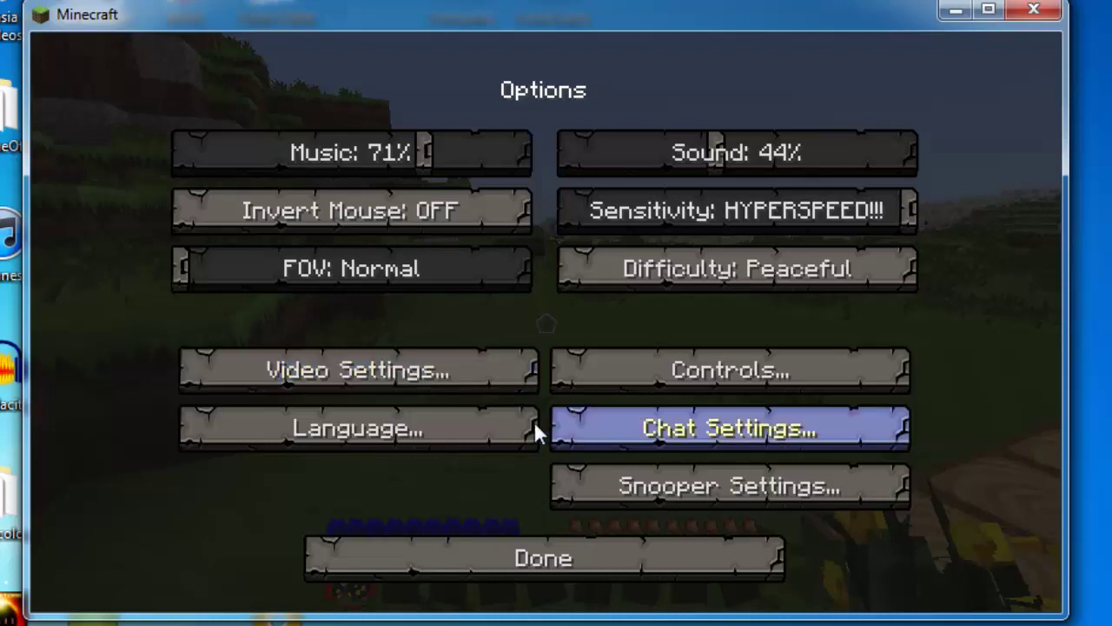
pyautogui.click(640, 547)
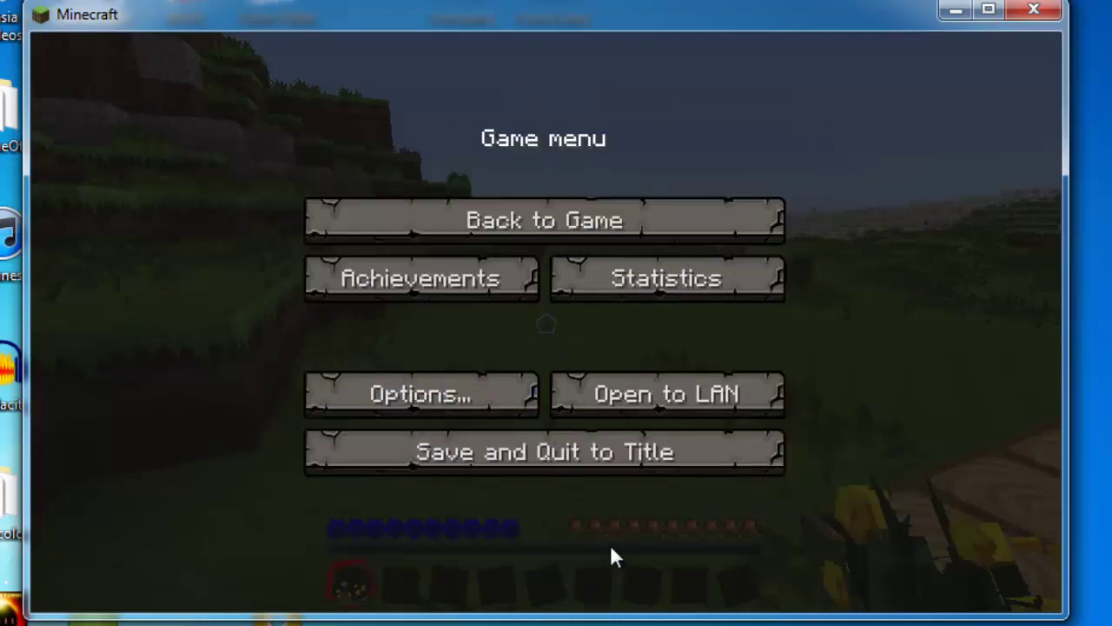
pyautogui.click(582, 436)
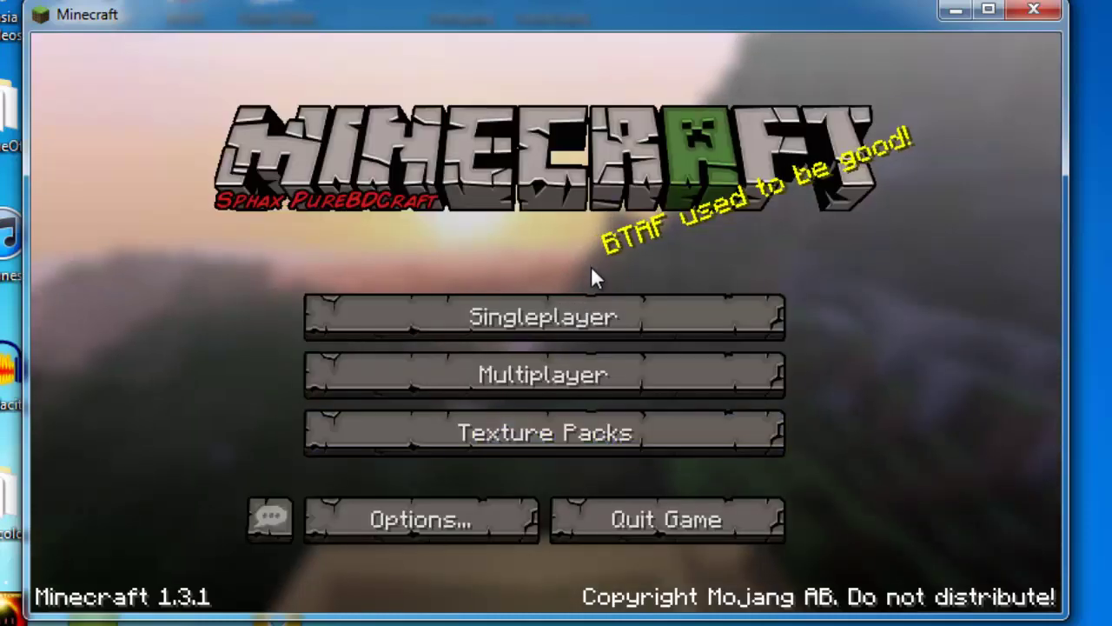
# Delete the singleplayer world "BLah" and close the game.
pyautogui.click(612, 315)
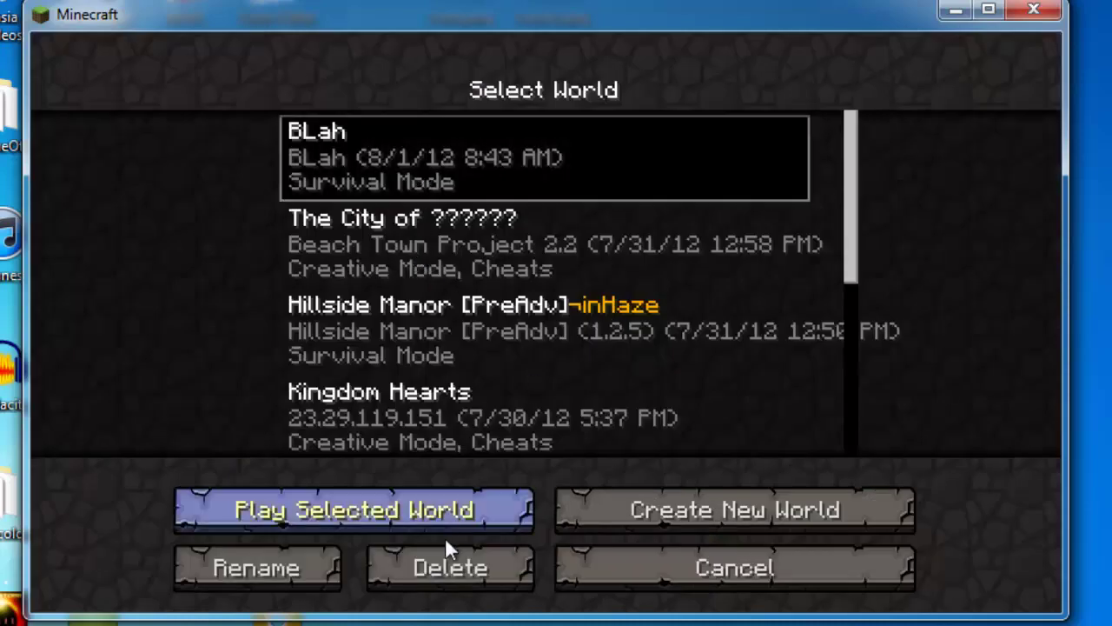
pyautogui.click(443, 565)
pyautogui.click(408, 384)
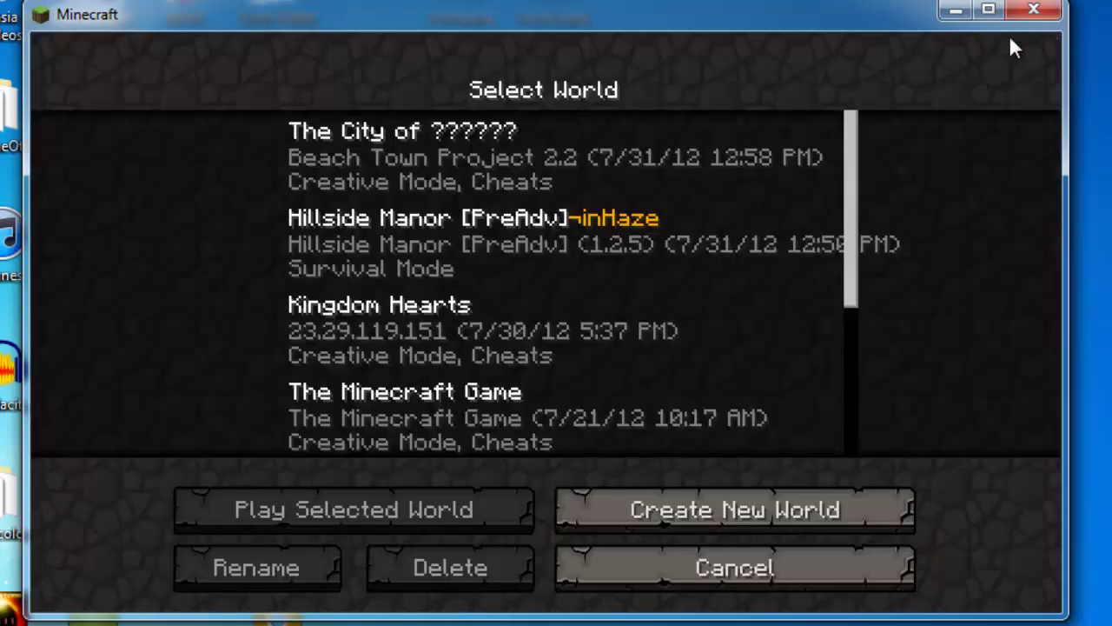
pyautogui.click(1060, 12)
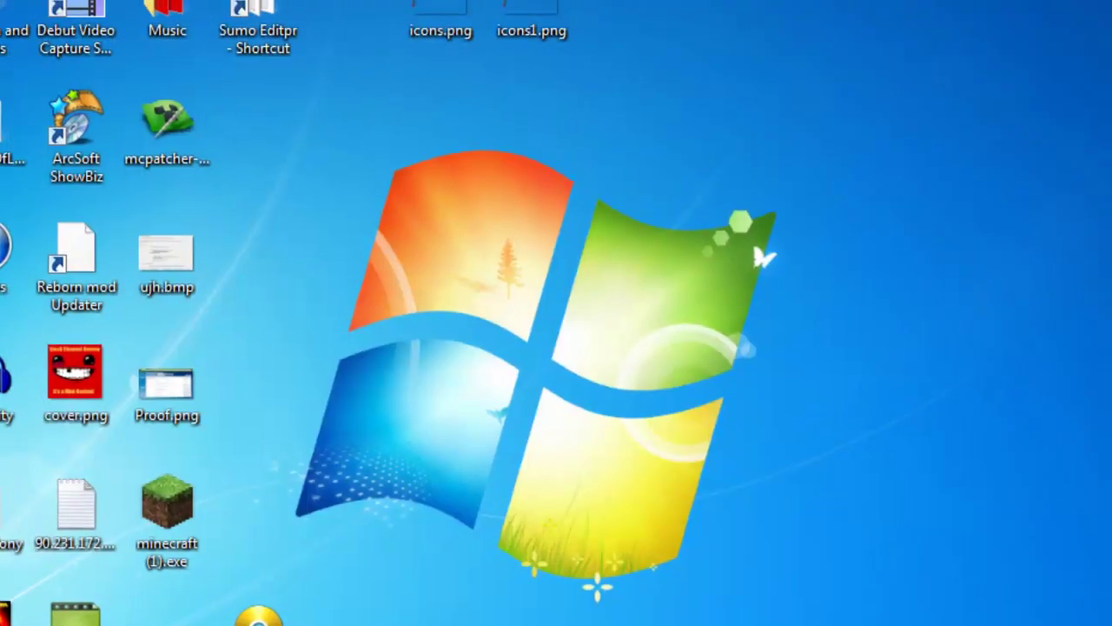
# Switch to Windows Explorer and open the bin folder inside .minecraft, starting from %appdata%.
pyautogui.press('super+e')
pyautogui.click(450, 69)
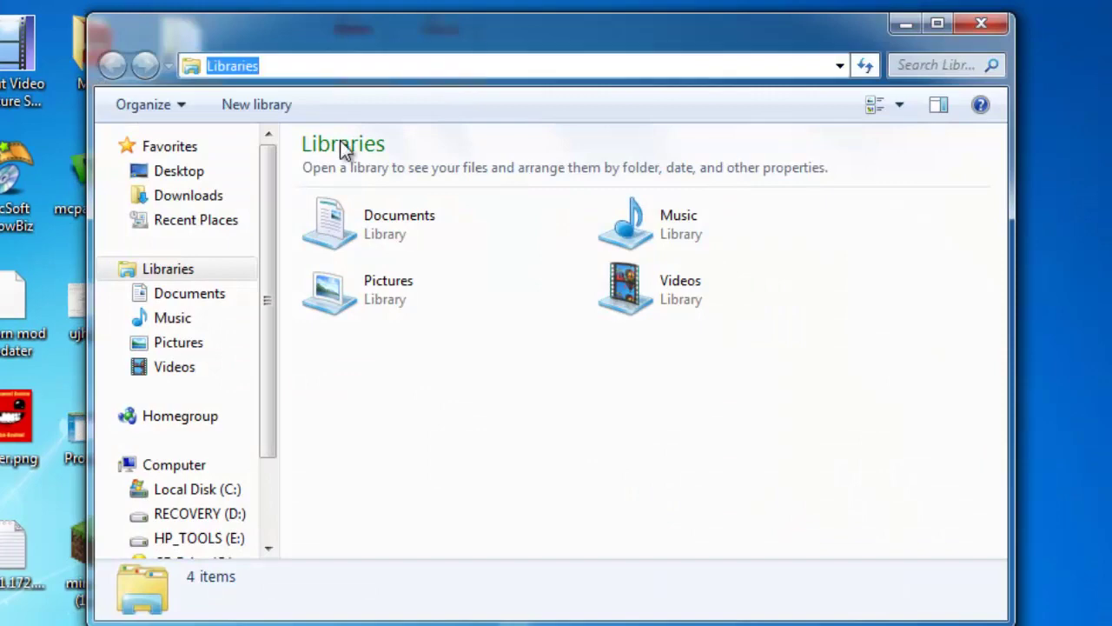
pyautogui.write('%appdata%')
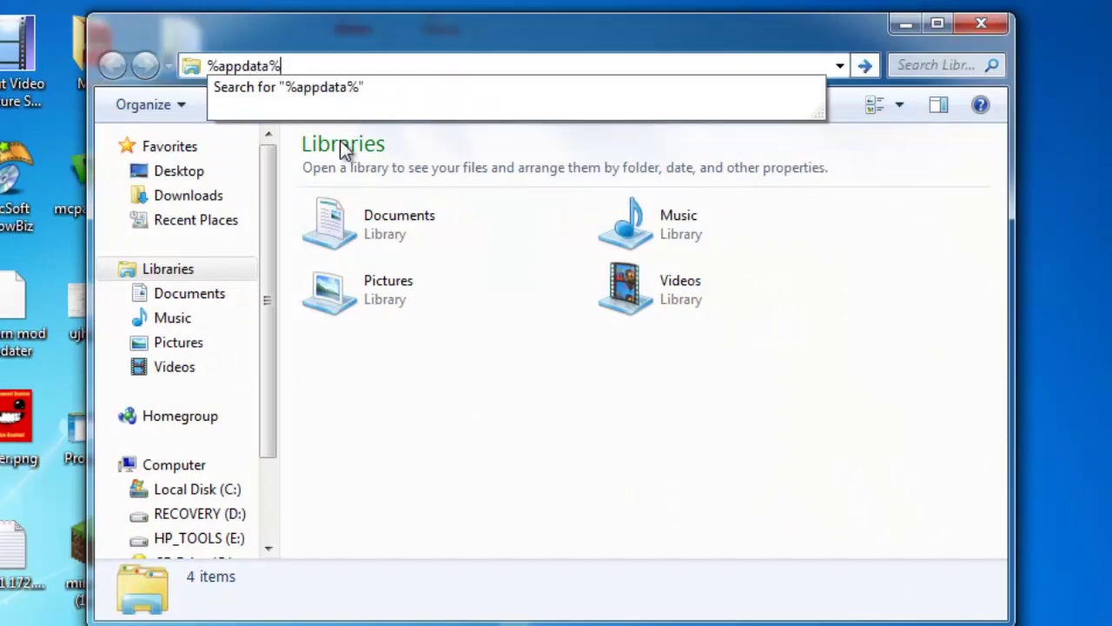
pyautogui.press('Return')
pyautogui.click(344, 179)
pyautogui.doubleClick(343, 180)
pyautogui.doubleClick(344, 180)
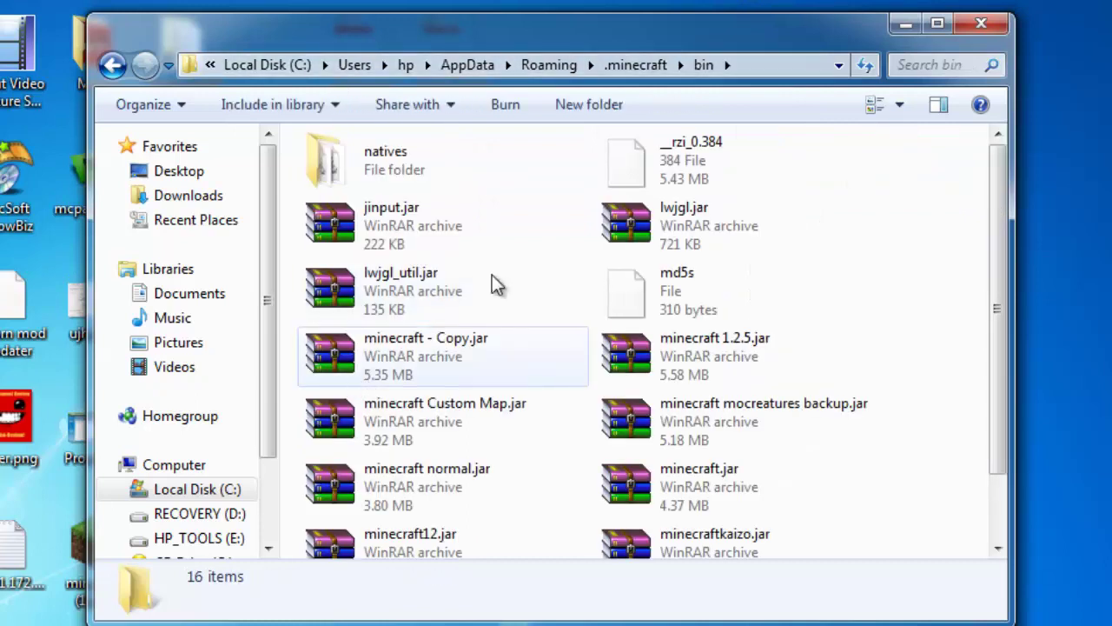
# Rename the updated minecraft.jar in the bin folder to "minecraft 1.3.1.jar".
pyautogui.scroll(-1, 391, 300)
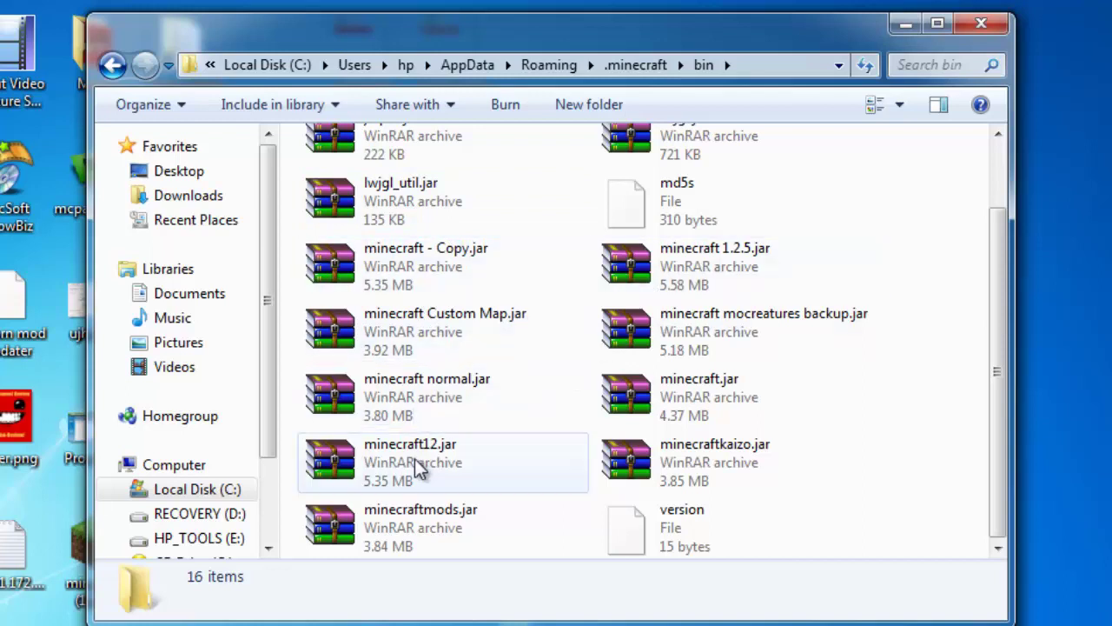
pyautogui.click(678, 415)
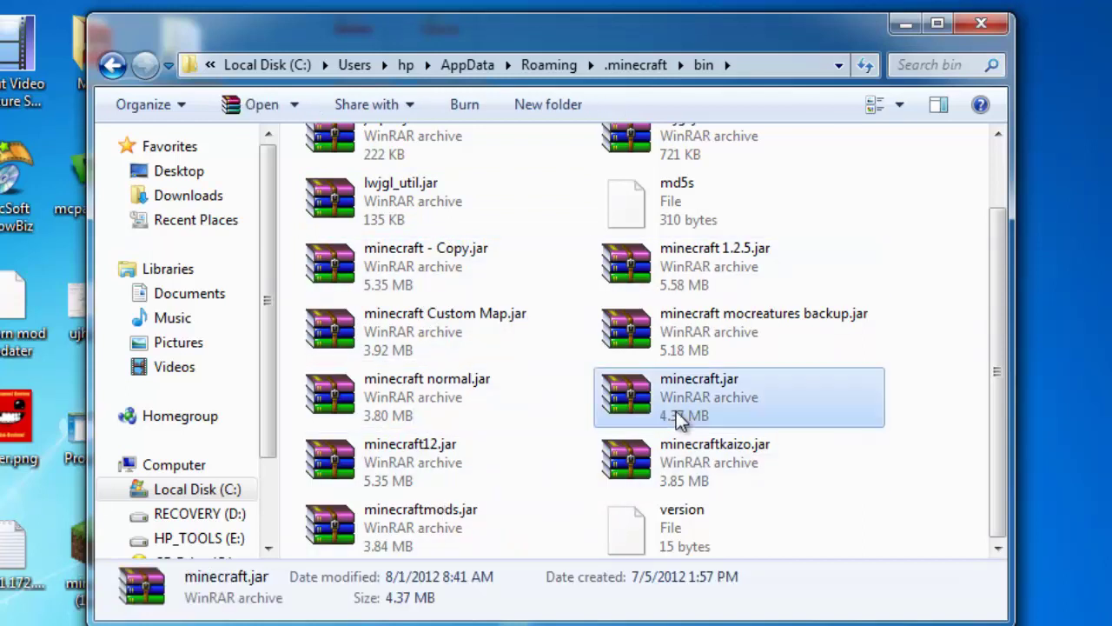
pyautogui.scroll(2, 676, 408)
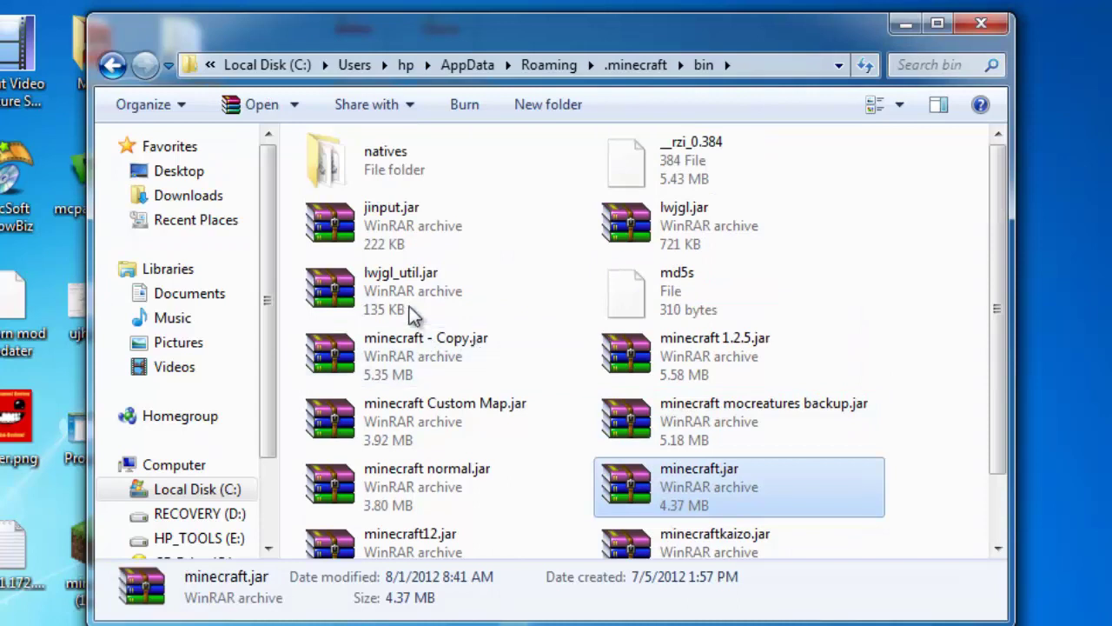
pyautogui.click(670, 349)
pyautogui.keyDown('ctrl'); pyautogui.click(735, 510); pyautogui.keyUp('ctrl')
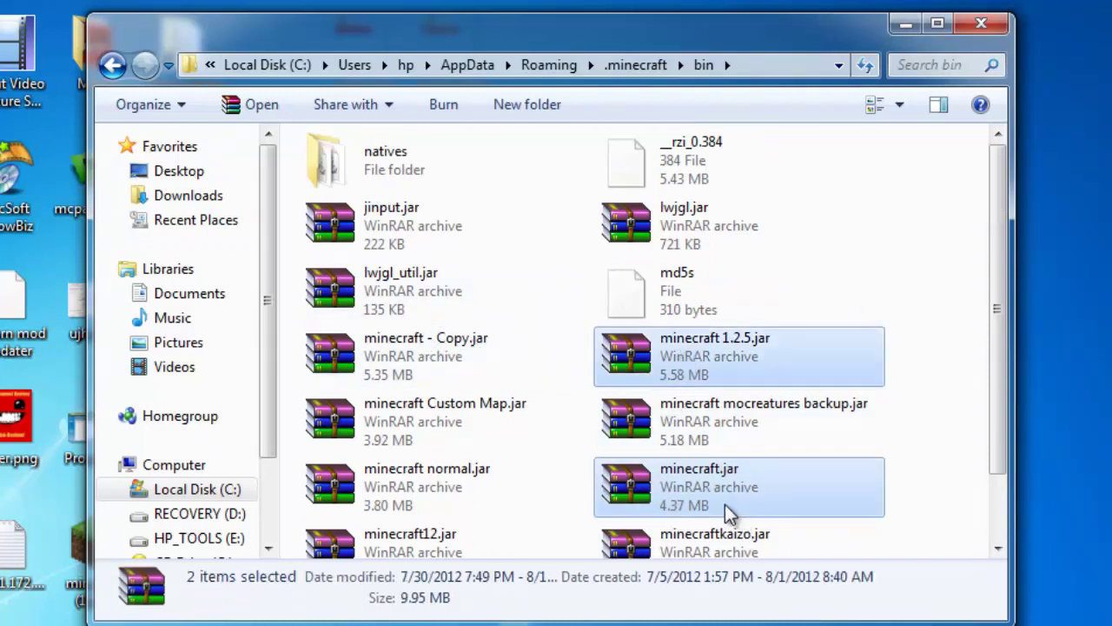
pyautogui.click(722, 469)
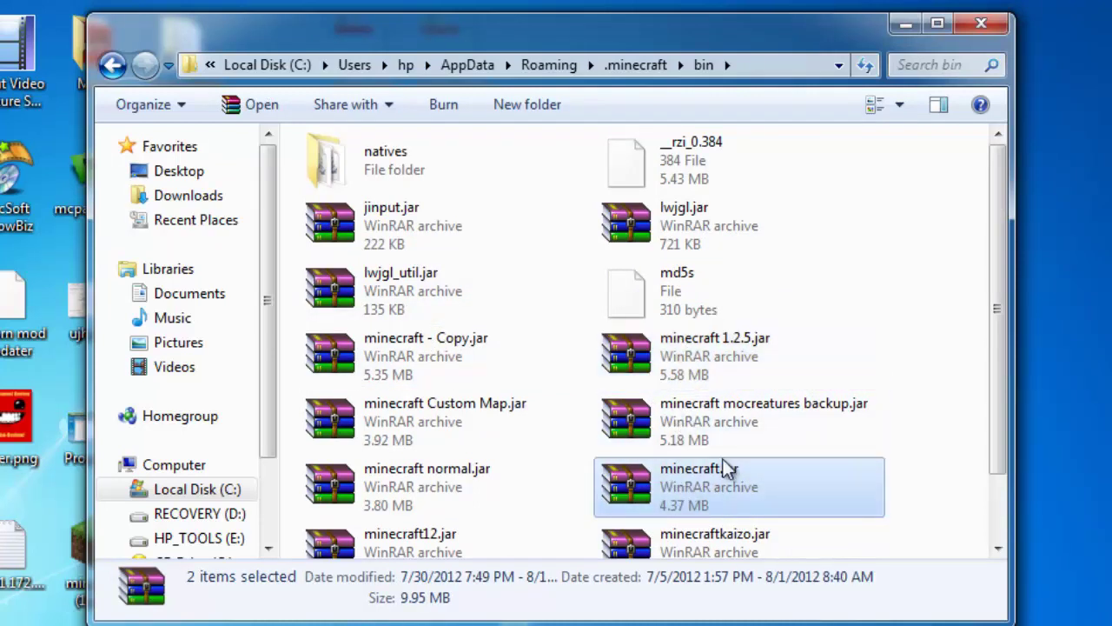
pyautogui.click(721, 476)
pyautogui.press('Right')
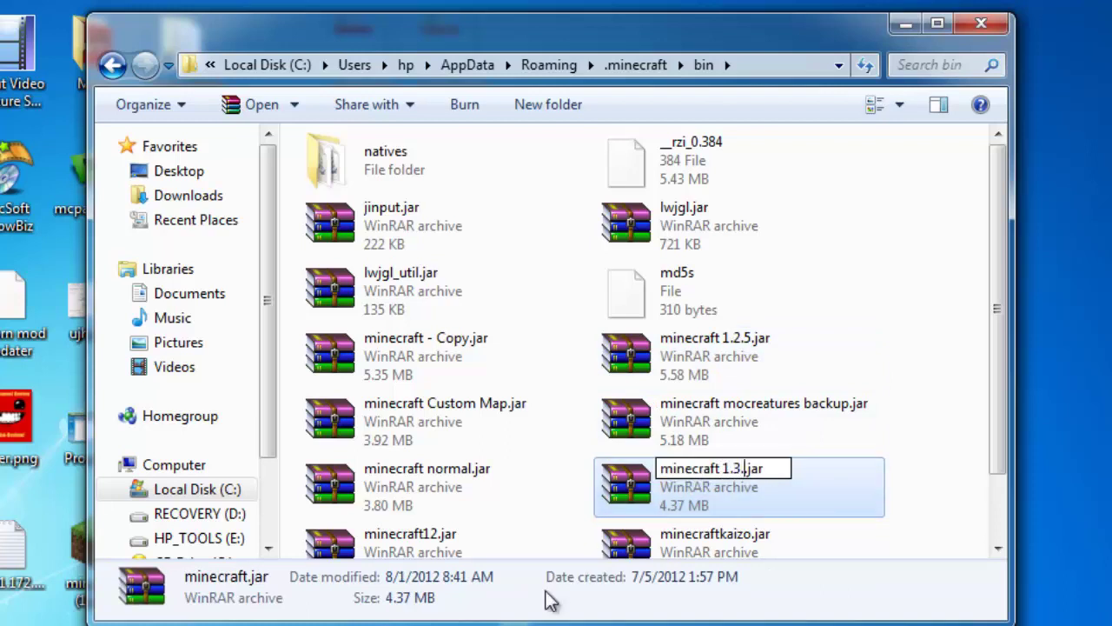
pyautogui.press('Return')
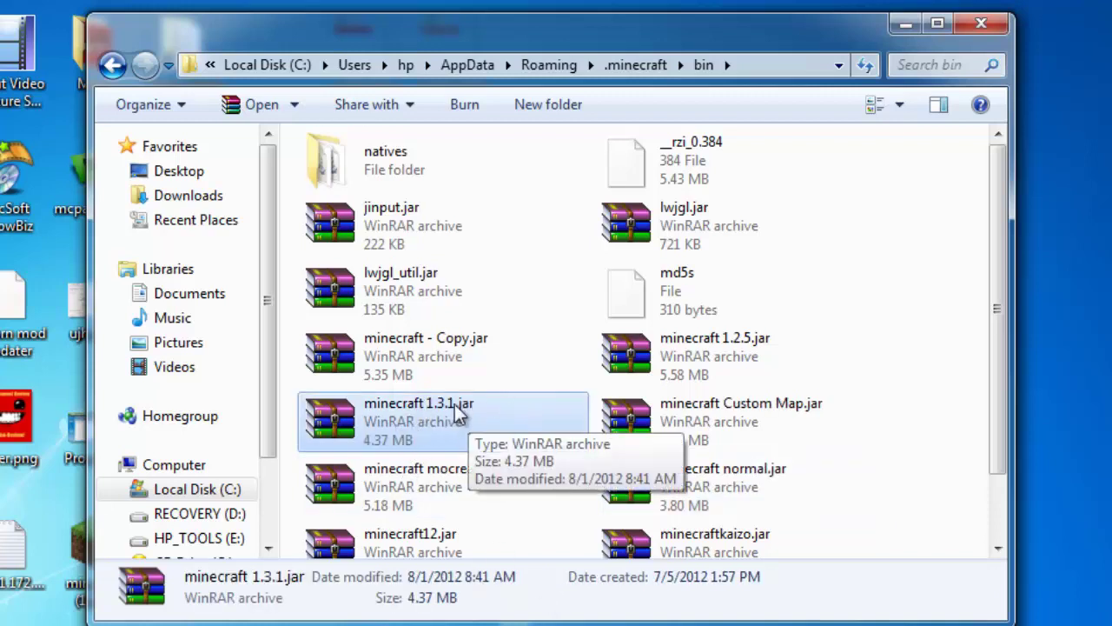
# Rename the backup "minecraft 1.2.5.jar" to "minecraft.jar" so the game uses the old version.
pyautogui.click(711, 344)
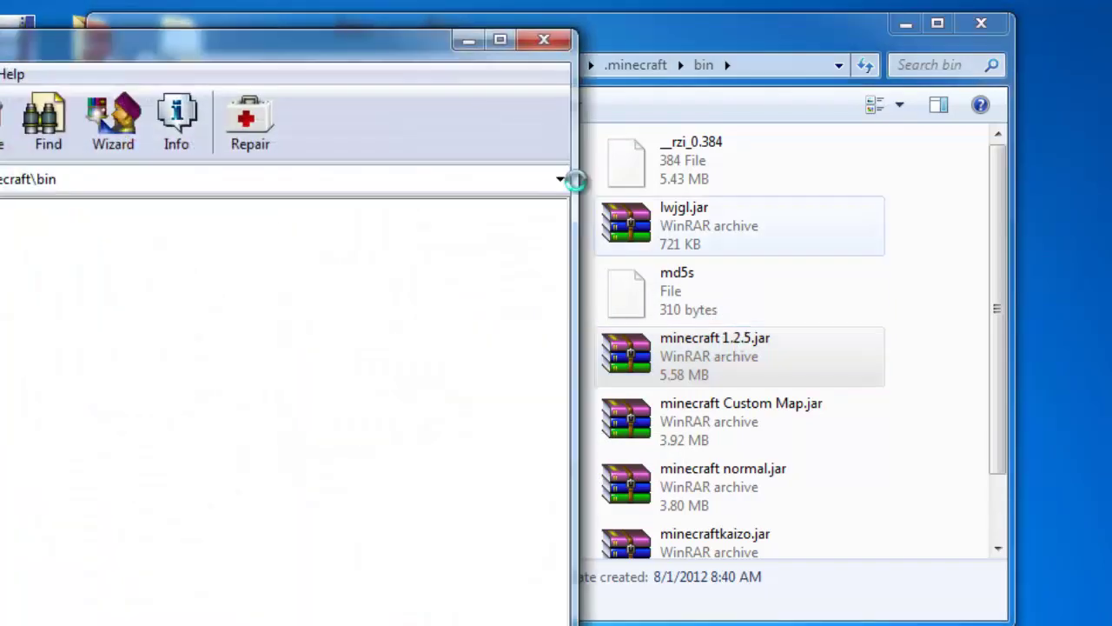
pyautogui.click(551, 51)
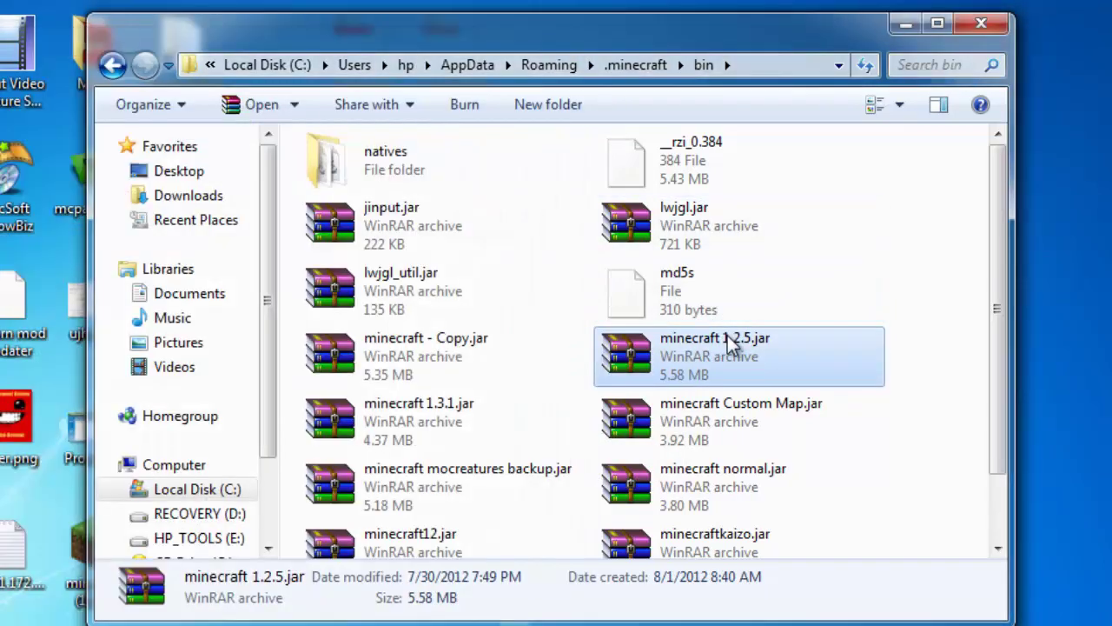
pyautogui.click(756, 345)
pyautogui.click(753, 337)
pyautogui.press('BackSpace')
pyautogui.press('BackSpace')
pyautogui.press('BackSpace')
pyautogui.press('BackSpace')
pyautogui.press('BackSpace')
pyautogui.press('BackSpace')
pyautogui.press('Return')
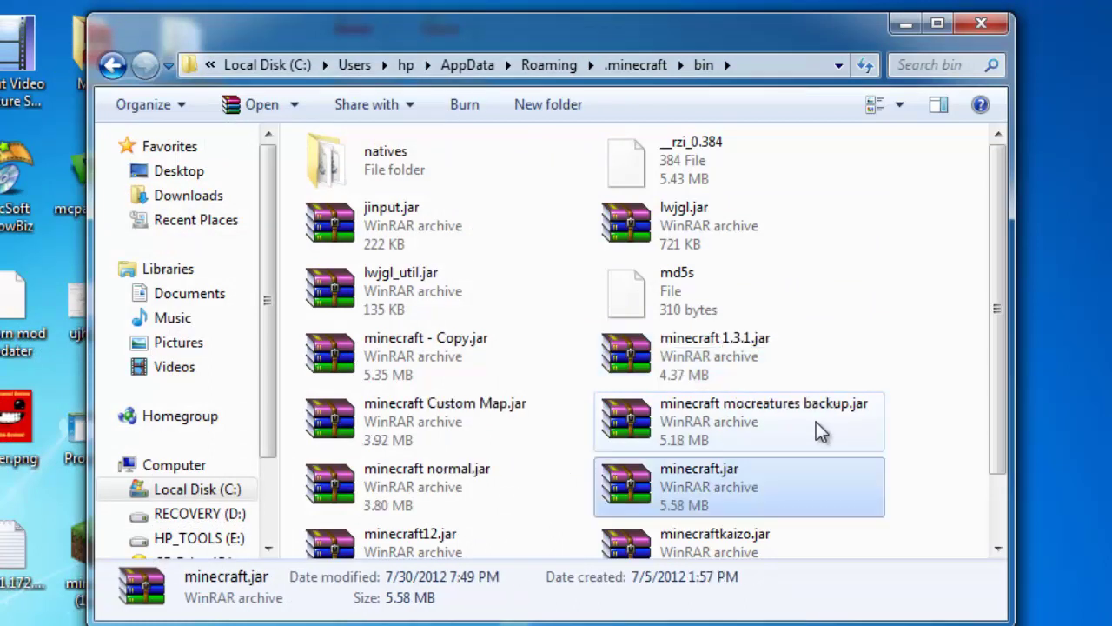
# Close the bin folder, launch Minecraft with the desktop's Run.bat and log in with the remembered account.
pyautogui.click(997, 29)
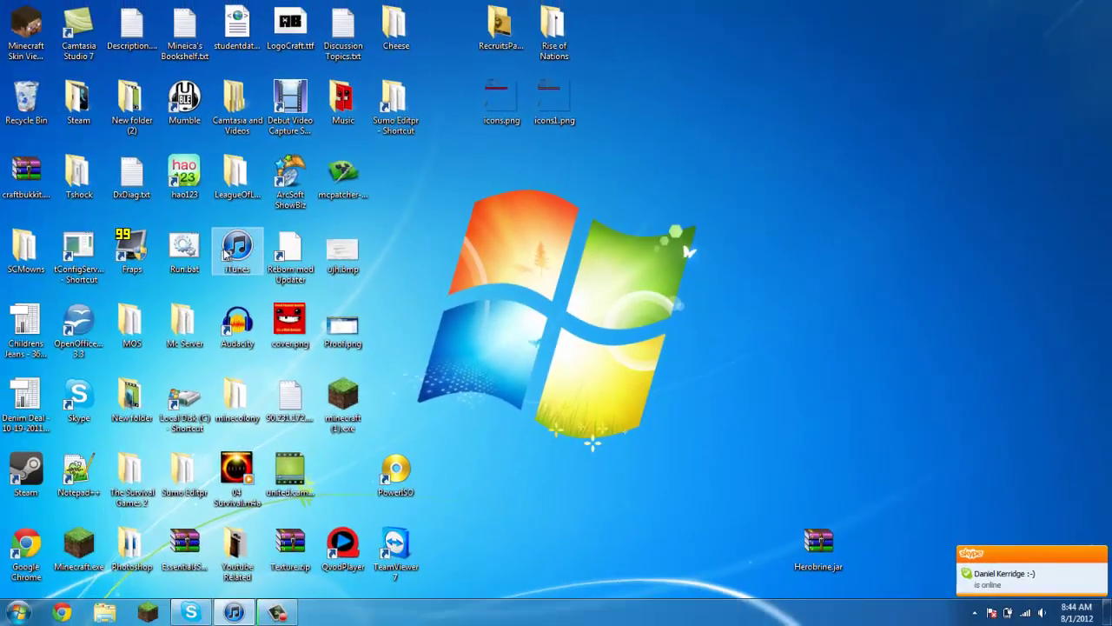
pyautogui.doubleClick(113, 257)
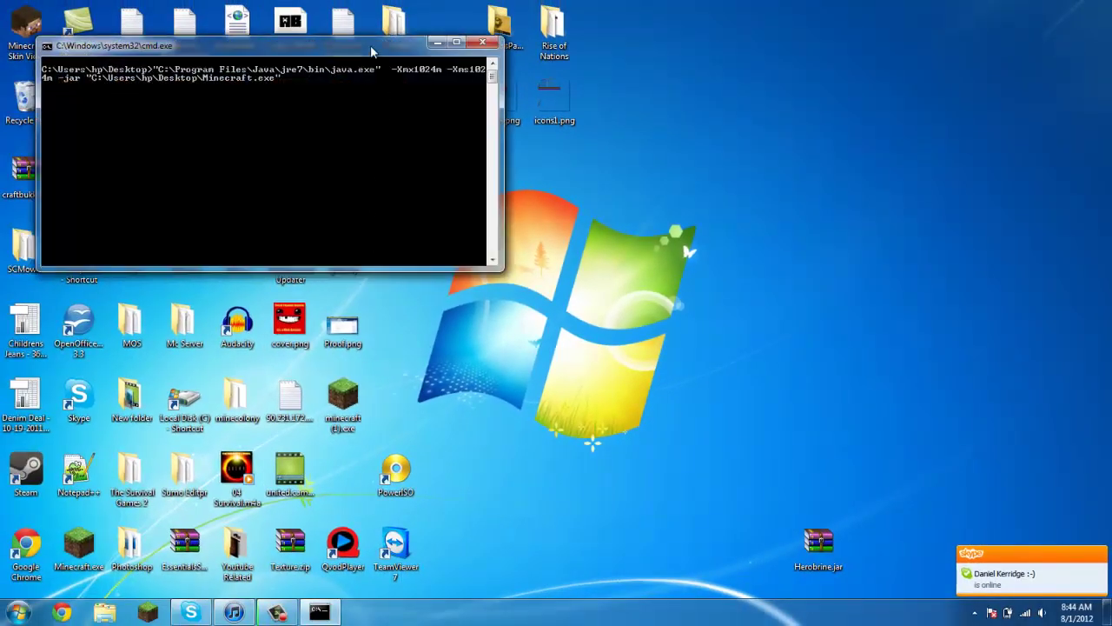
pyautogui.moveTo(338, 58)
pyautogui.mouseDown()
pyautogui.moveTo(315, 98)
pyautogui.moveTo(332, 41)
pyautogui.moveTo(332, 54)
pyautogui.mouseUp()
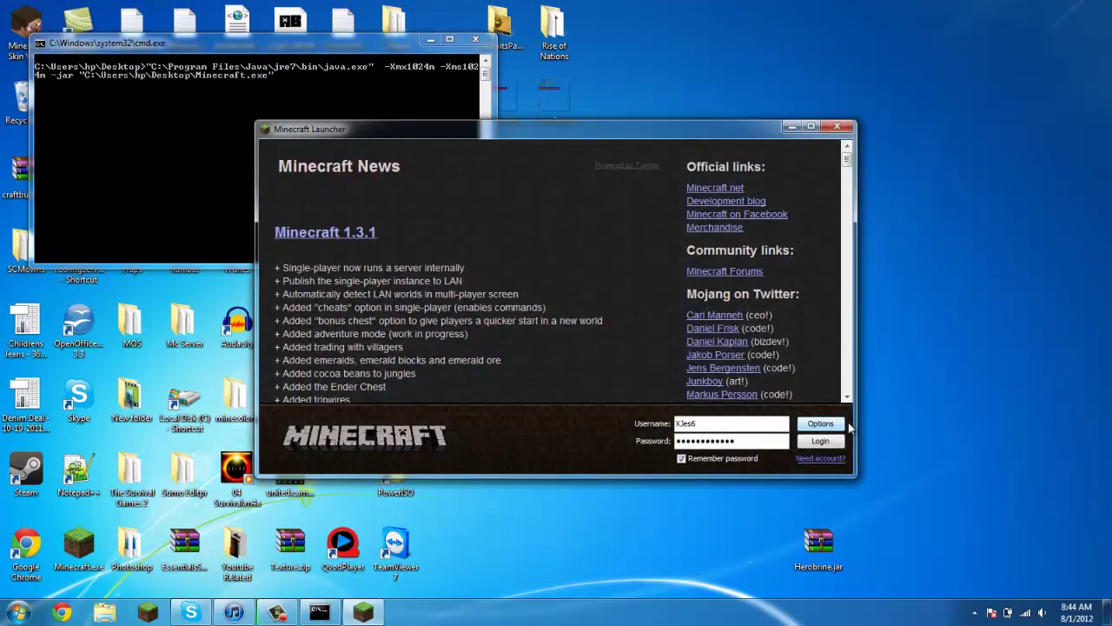
pyautogui.click(836, 441)
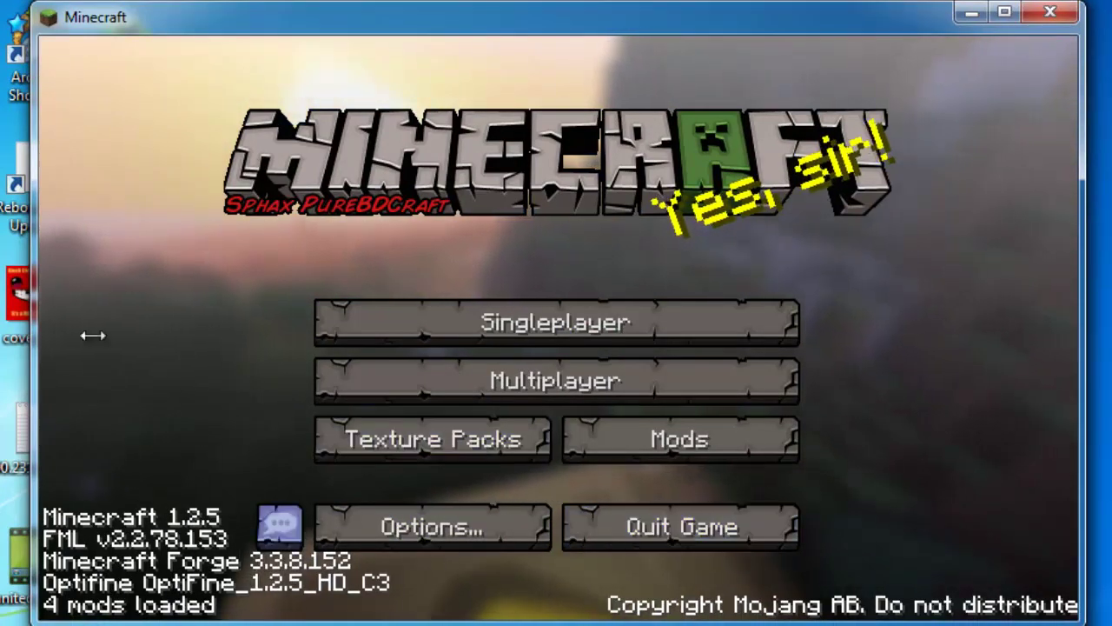
# Browse the multiplayer server list and join a server from it.
pyautogui.click(633, 383)
pyautogui.scroll(-2, 608, 383)
pyautogui.scroll(1, 548, 286)
pyautogui.scroll(-1, 521, 365)
pyautogui.doubleClick(546, 306)
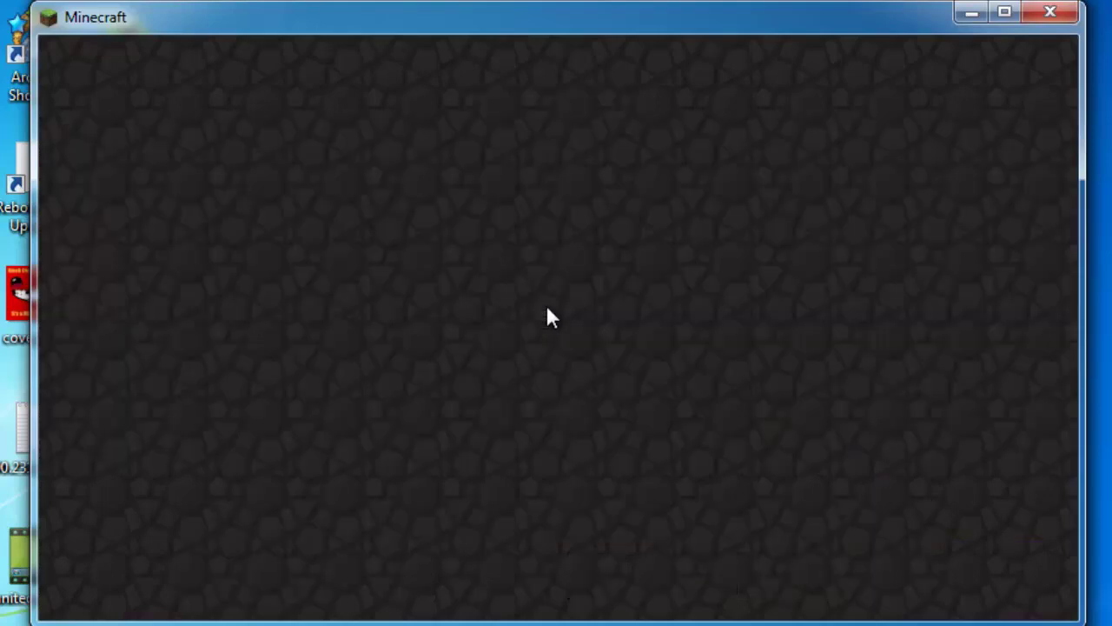